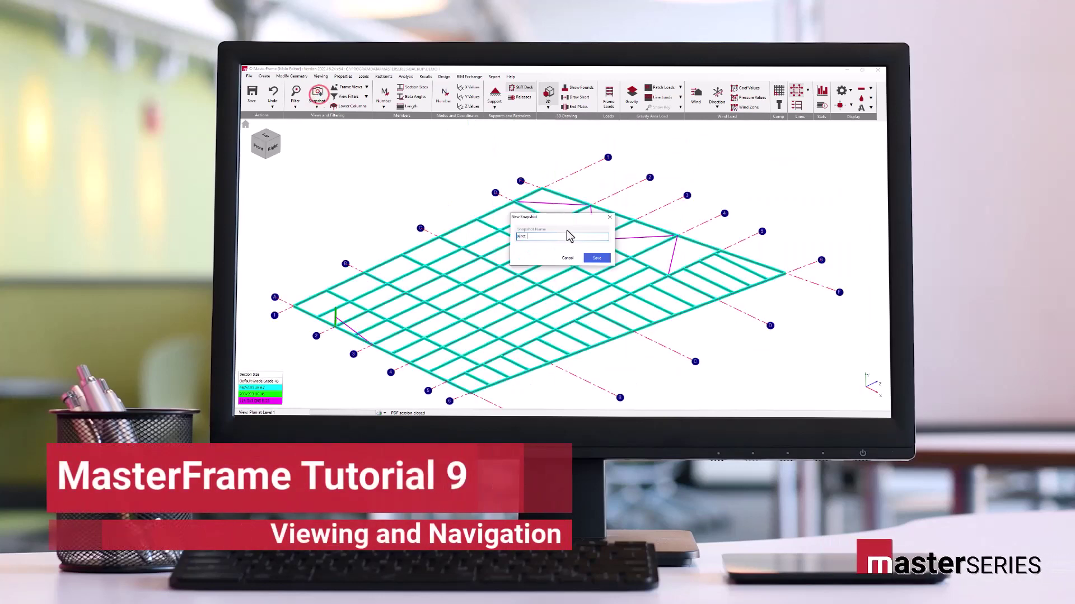
Save the snapshot and switch to the Subset Frame view, orbited to a left-side isometric.
left_click(596, 258)
left_click(358, 87)
left_click(370, 137)
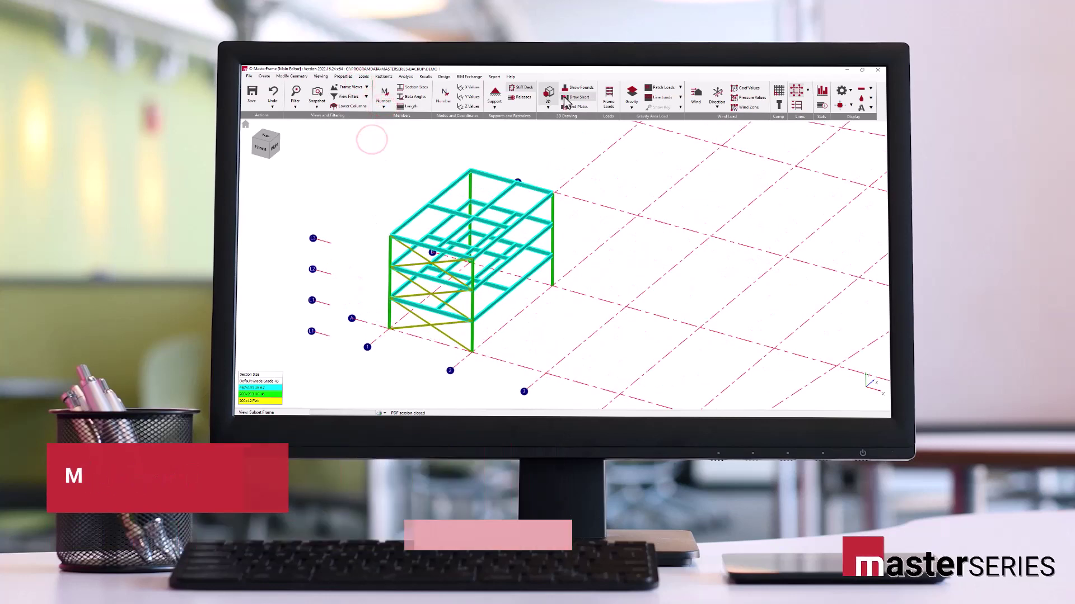
left_click_drag(256, 144, 856, 377)
Save a snapshot named 'Sub', edit the upper Y range limit and confirm, then return to Full Frame.
left_click(317, 94)
type("Subset Frame")
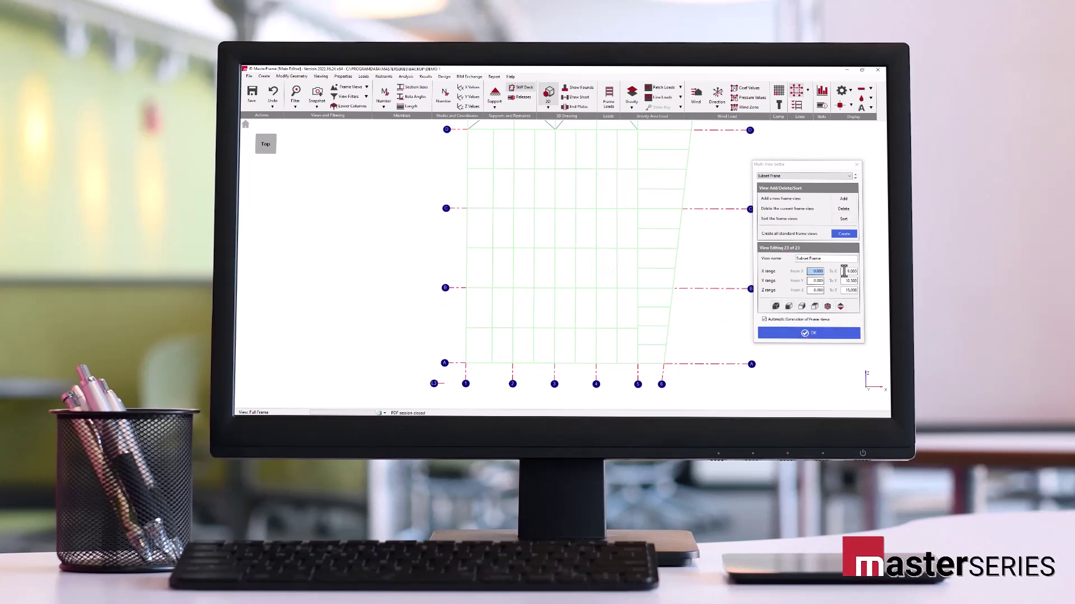
left_click(845, 281)
left_click(793, 332)
left_click(361, 87)
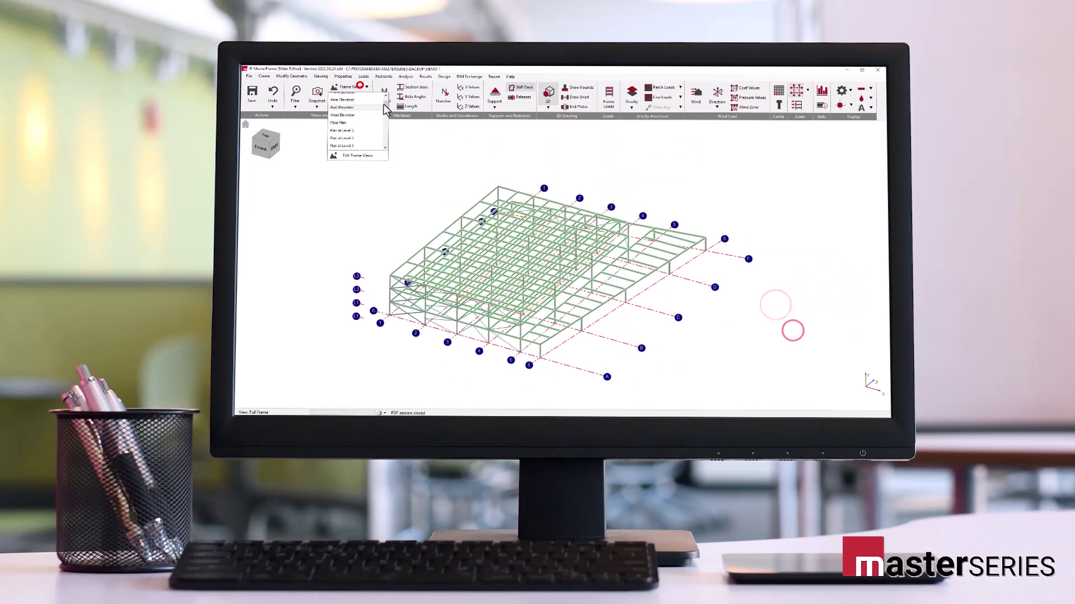
left_click(376, 139)
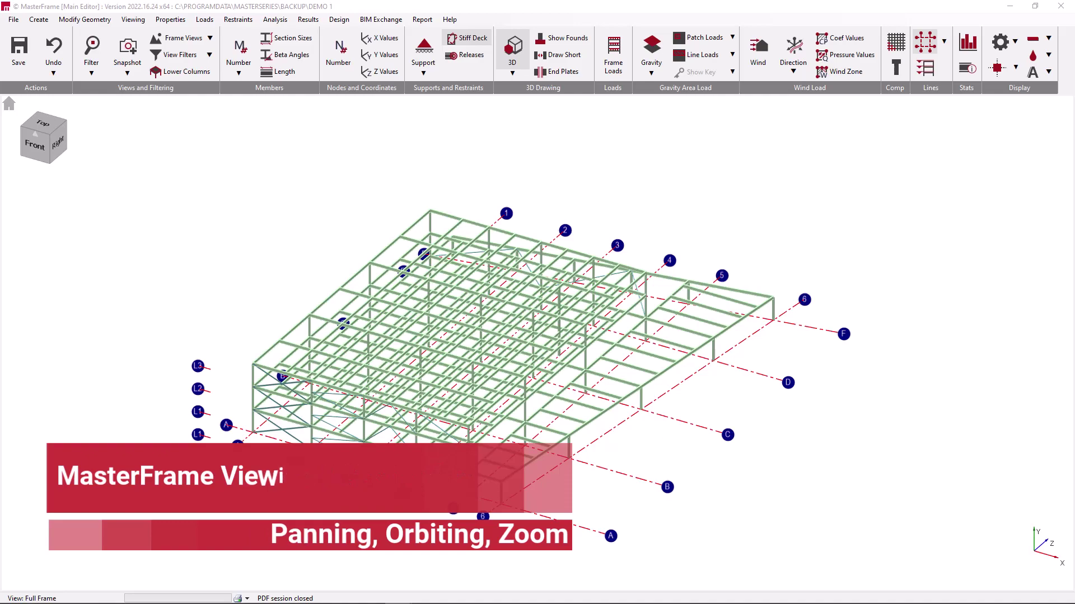
Orbit, zoom out and reset to Home, then pan and orbit the frame to a straight front view.
middle_click_drag(525, 335, 476, 363)
middle_click_drag(13, 107, 556, 353)
scroll(555, 353, "down", 2)
left_click(10, 105)
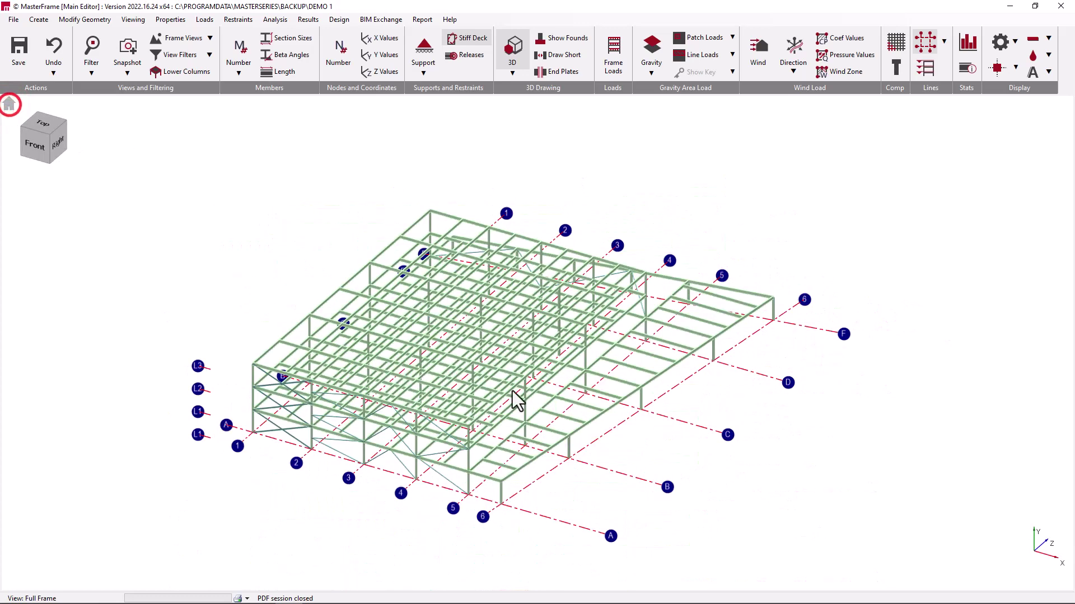
middle_click_drag(482, 404, 828, 331)
middle_click_drag(556, 328, 505, 342, "shift")
Zoom in and out, orbit toward a front-right angle, and reset the view to fit the structure.
scroll(507, 340, "up", 3)
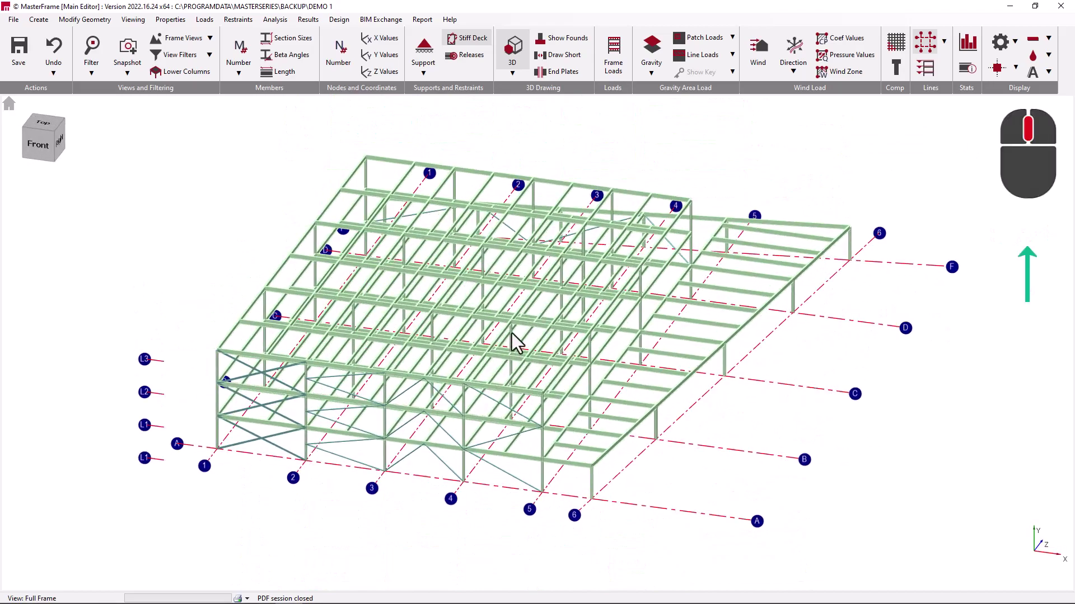
scroll(511, 336, "down", 2)
scroll(518, 343, "up", 3)
scroll(520, 343, "down", 3)
scroll(234, 280, "up", 3)
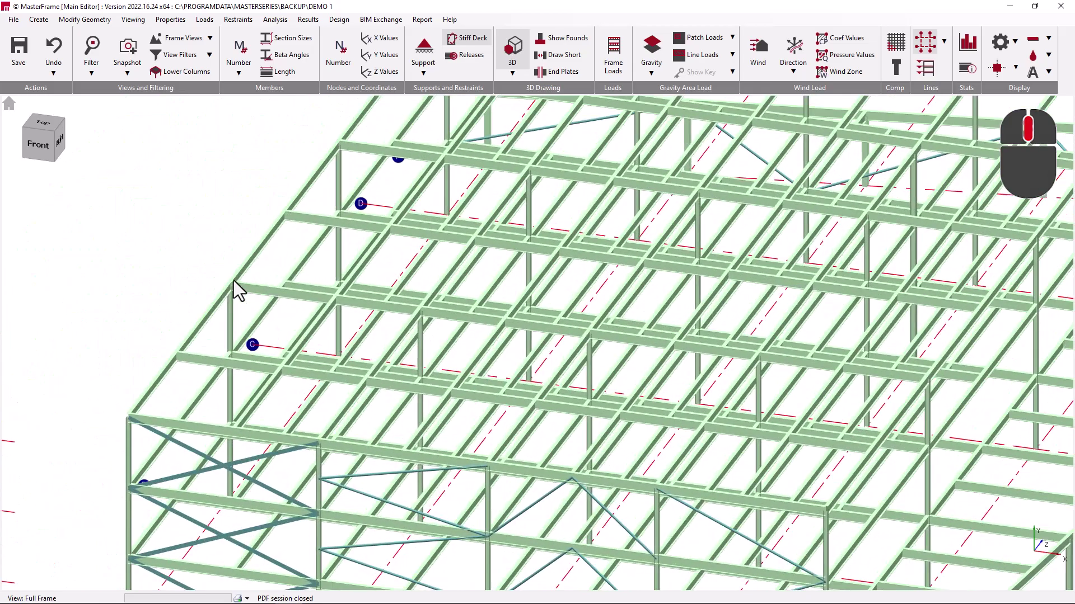
scroll(233, 280, "down", 3)
scroll(1040, 203, "up", 3)
scroll(1040, 203, "down", 4)
middle_click_drag(855, 310, 665, 352)
scroll(664, 352, "up", 3)
scroll(664, 354, "down", 2)
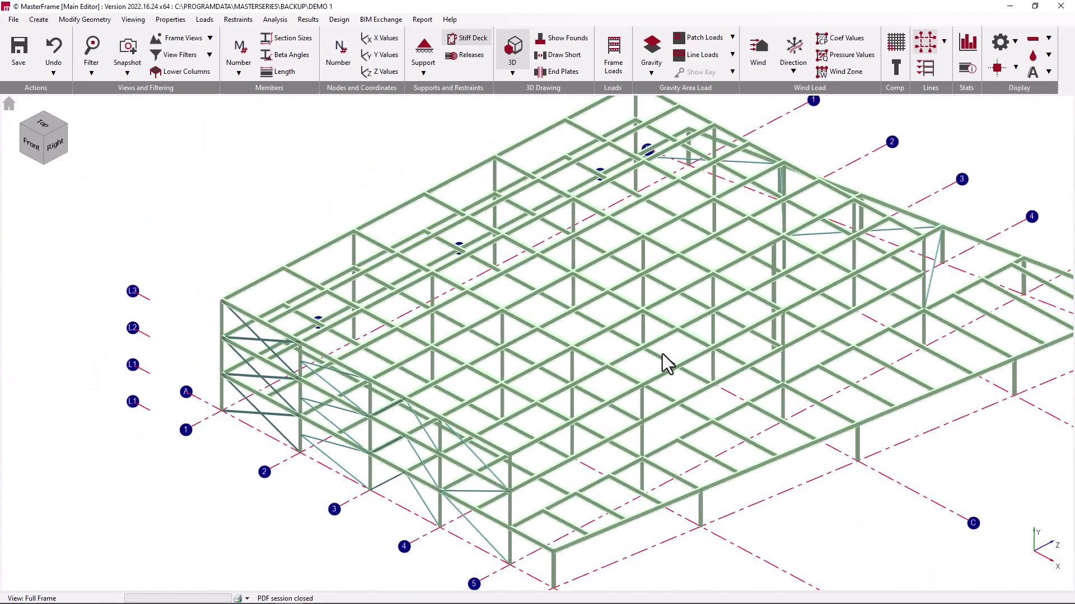
left_click(9, 104)
Zoom into the frame and orbit and pan to inspect the floor beams and columns from above.
scroll(463, 417, "up", 5)
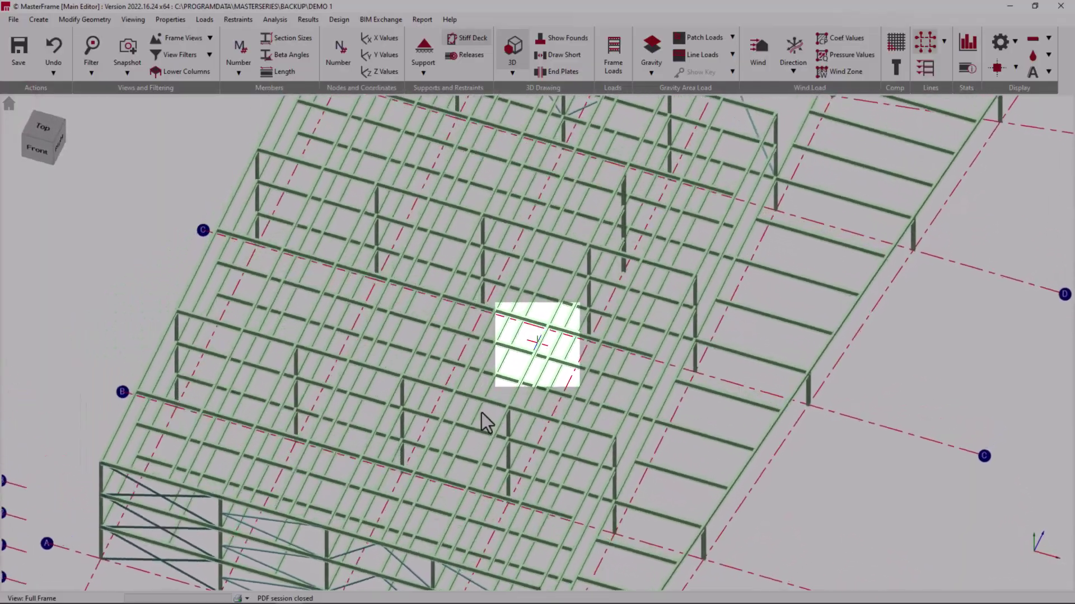
scroll(482, 422, "down", 5)
scroll(504, 403, "up", 4)
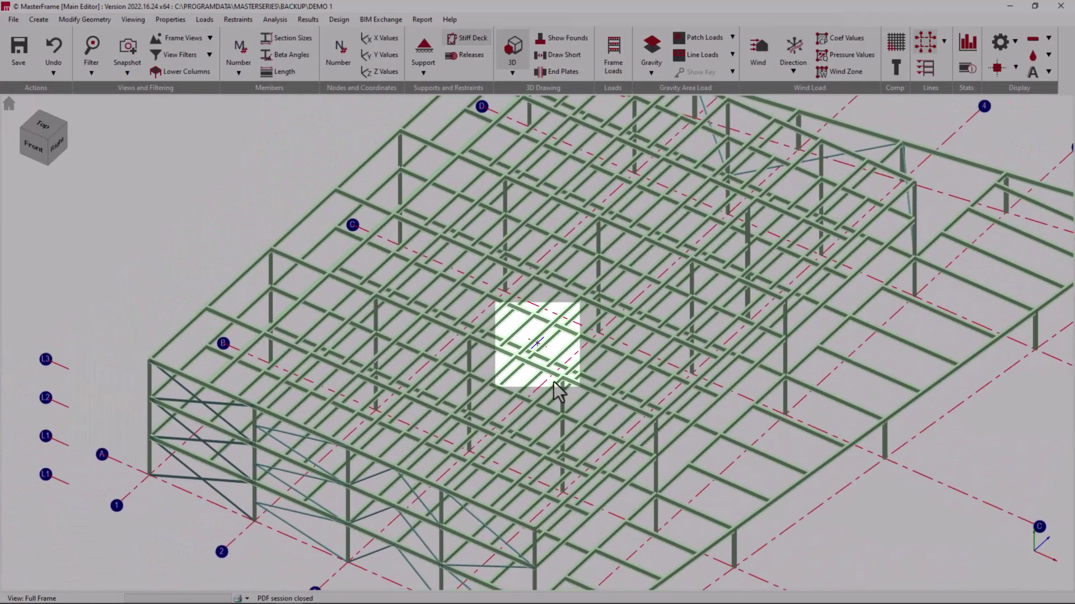
middle_click_drag(558, 392, 366, 401)
middle_click_drag(511, 395, 669, 399)
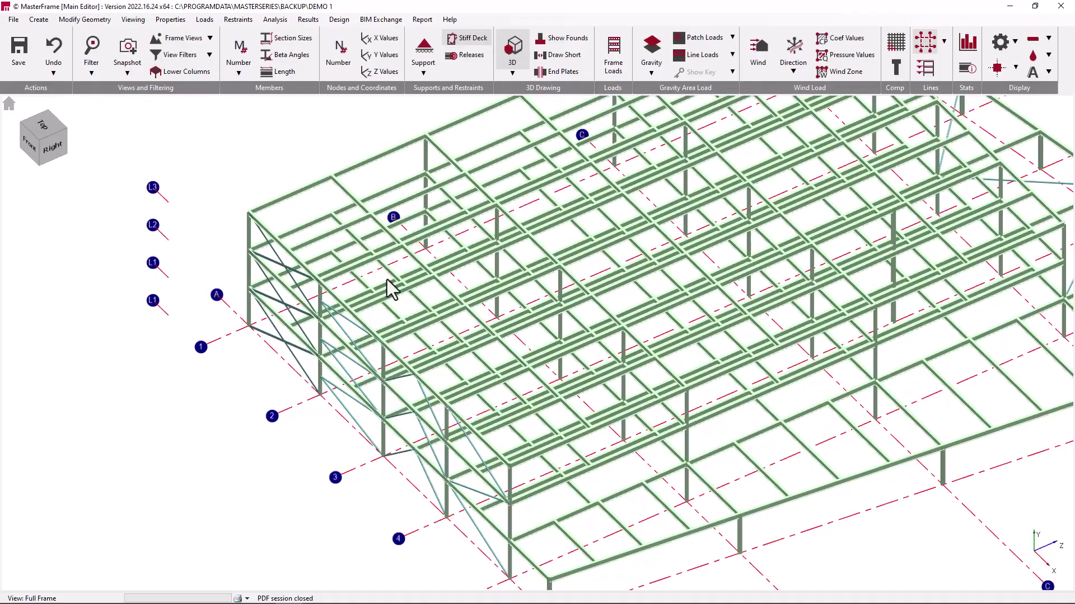
middle_click_drag(586, 379, 463, 377)
middle_click_drag(272, 404, 177, 385)
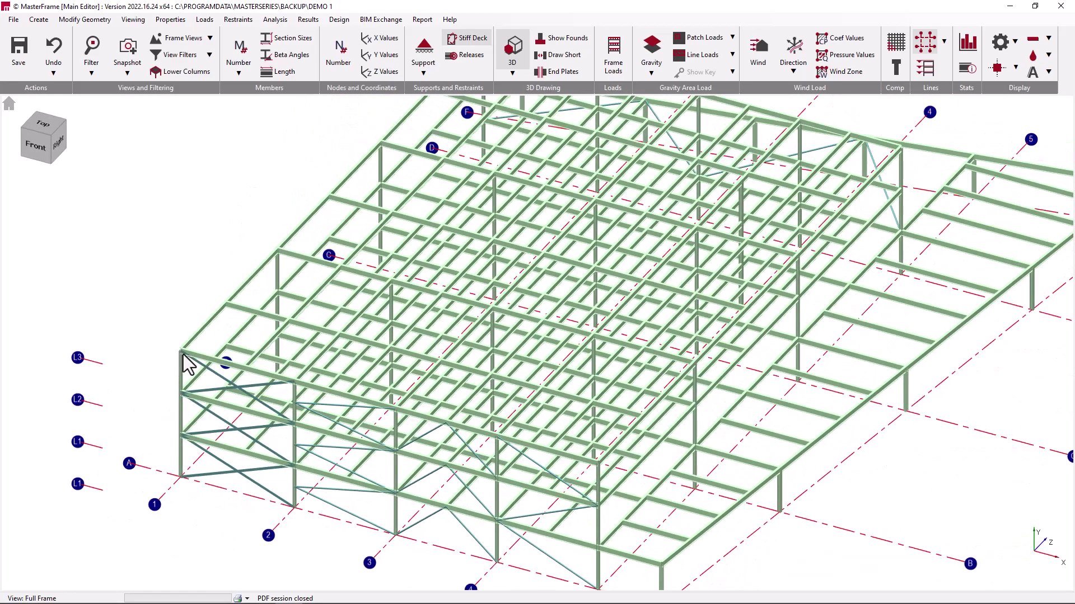
scroll(180, 356, "up", 5)
left_click_drag(180, 358, 314, 322, "shift")
left_click_drag(535, 348, 575, 192, "shift")
left_click_drag(524, 141, 476, 287, "shift")
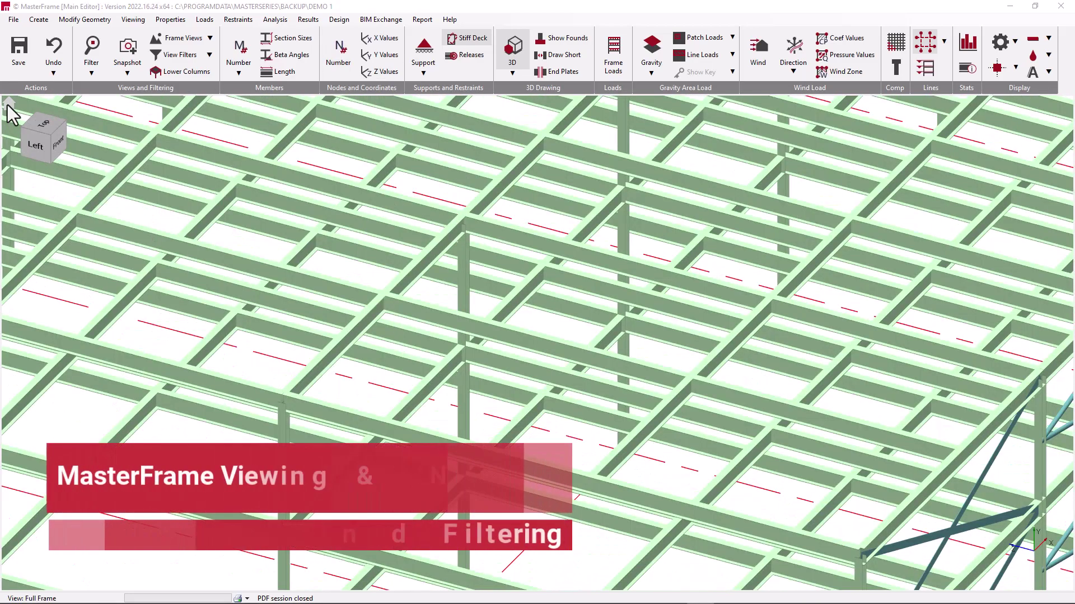
Reset to Home, then view the frame from the front and from the top.
left_click(9, 104)
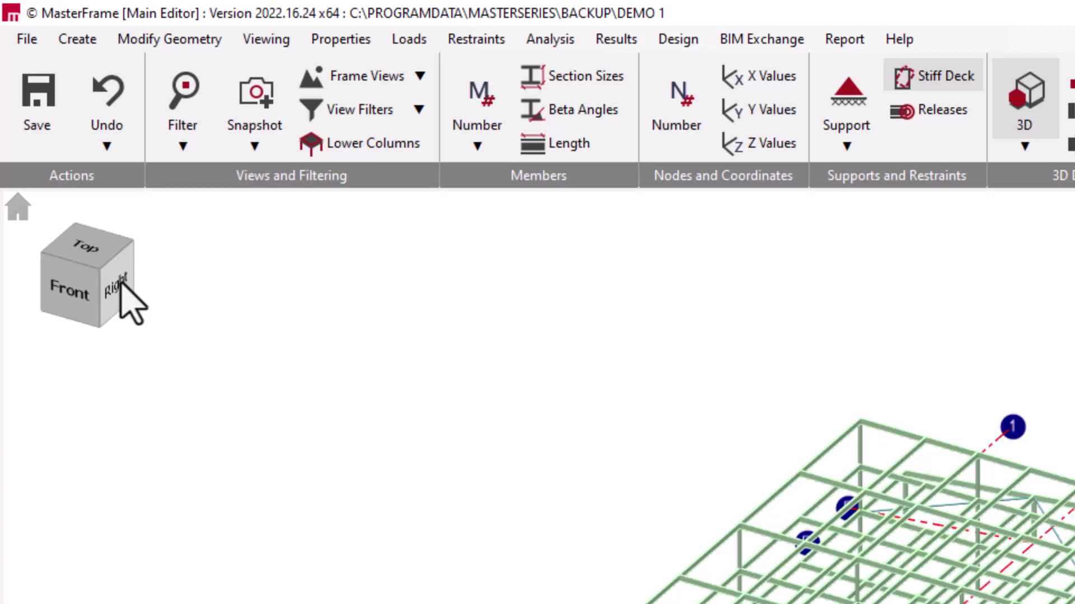
left_click(102, 295)
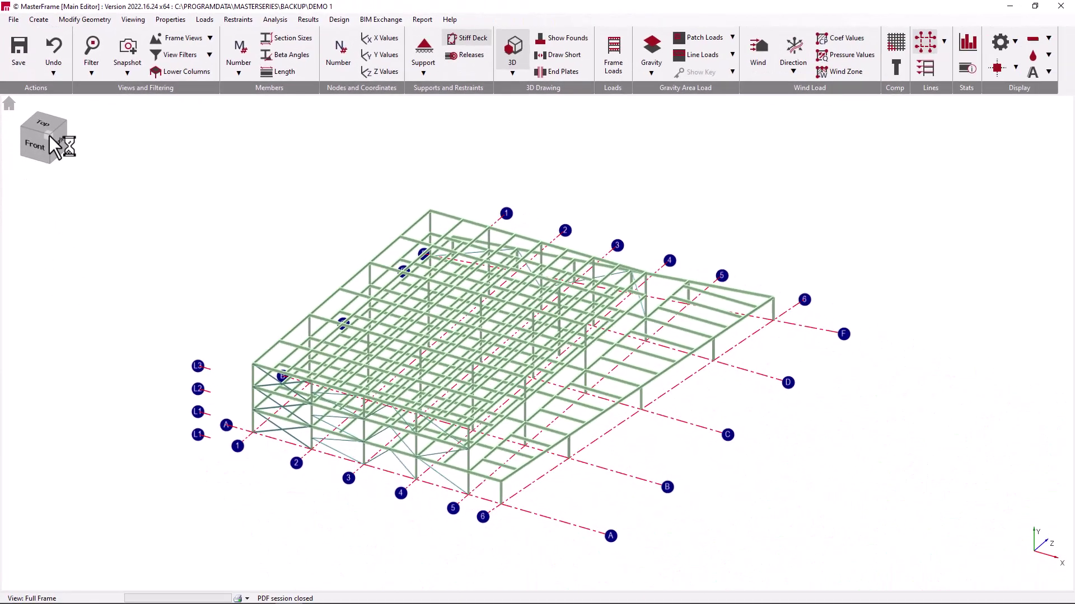
left_click(29, 150)
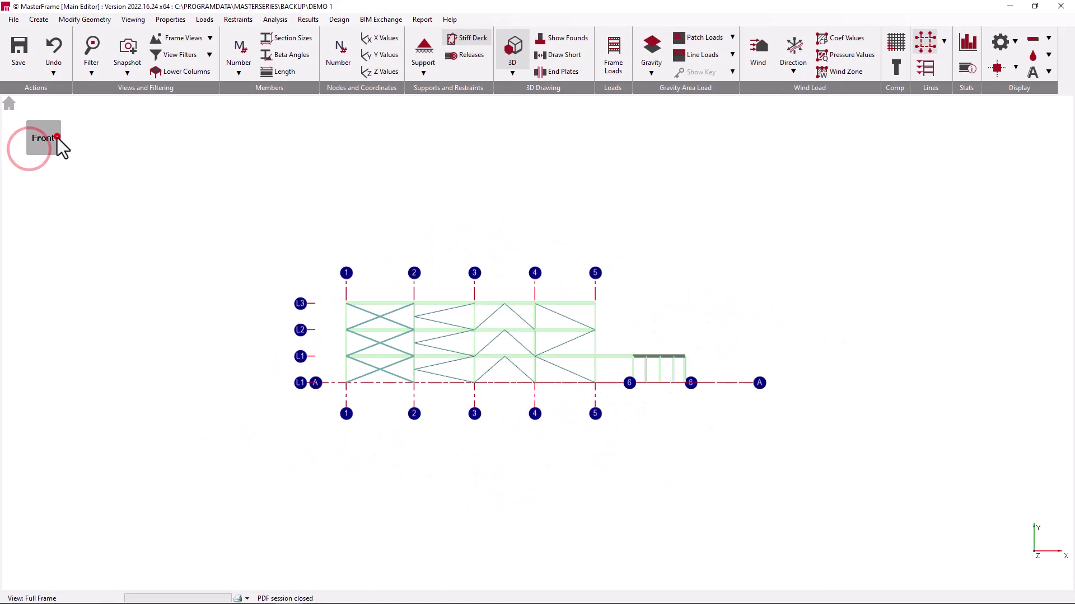
left_click(29, 145)
left_click(53, 137)
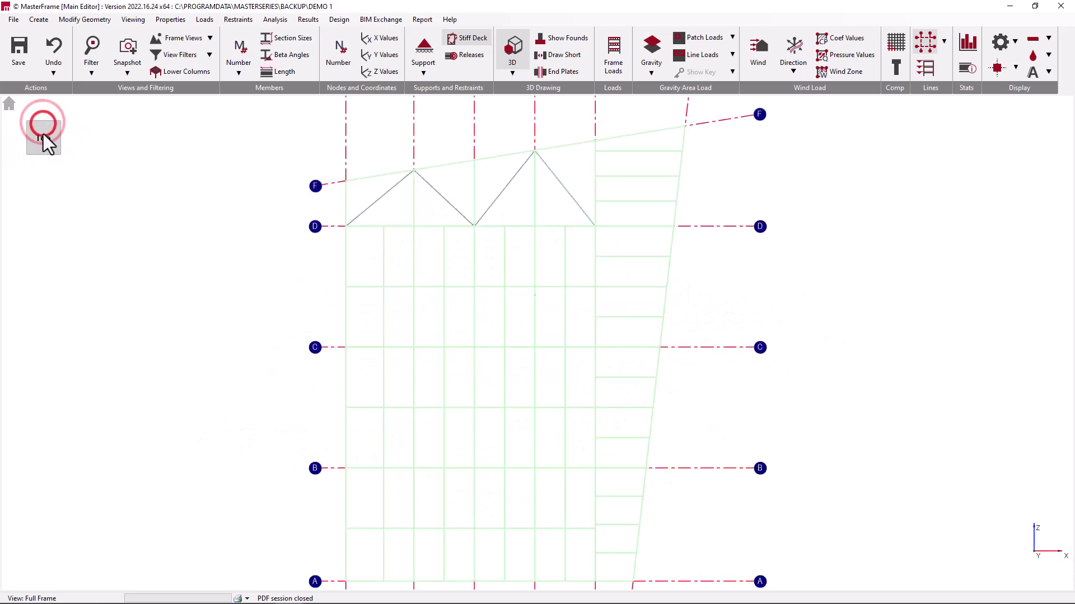
Turn to an isometric view, then the right side, ending on a back-right 3-D view.
left_click(58, 152)
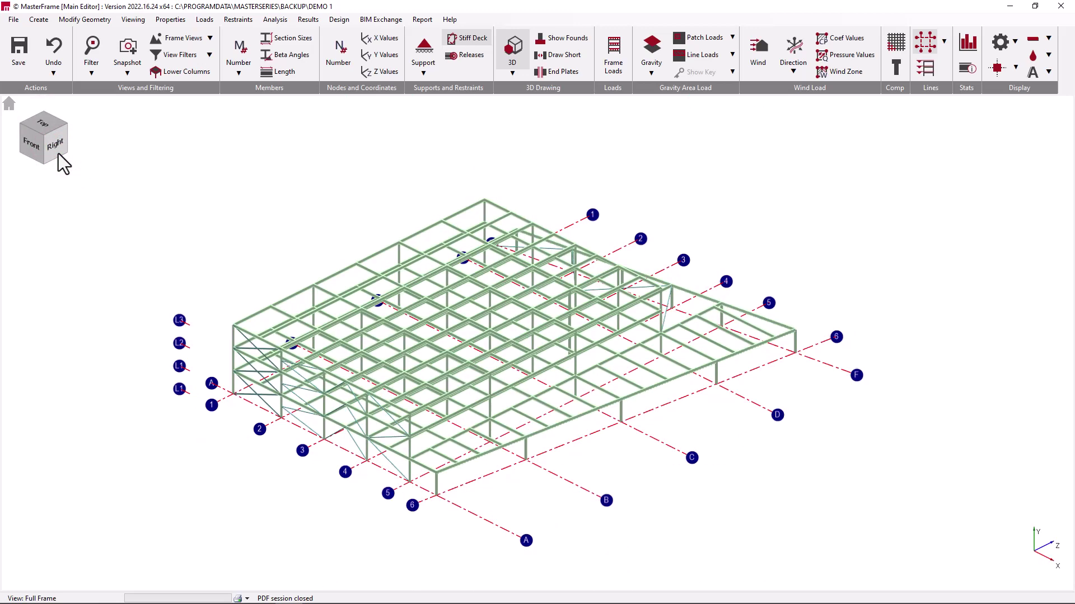
scroll(246, 353, "up", 5)
left_click(56, 149)
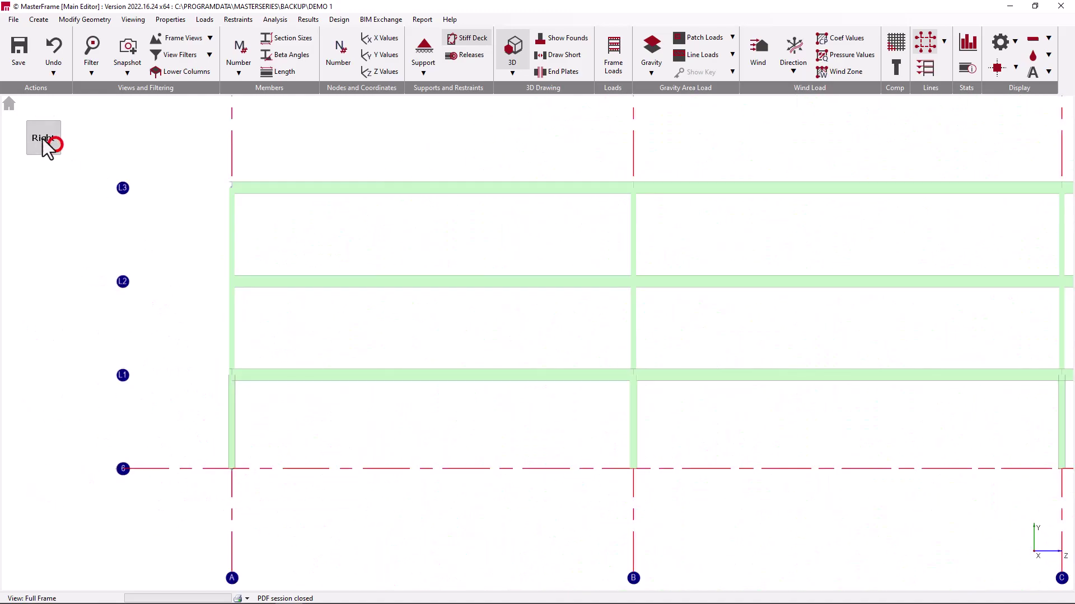
left_click(56, 132)
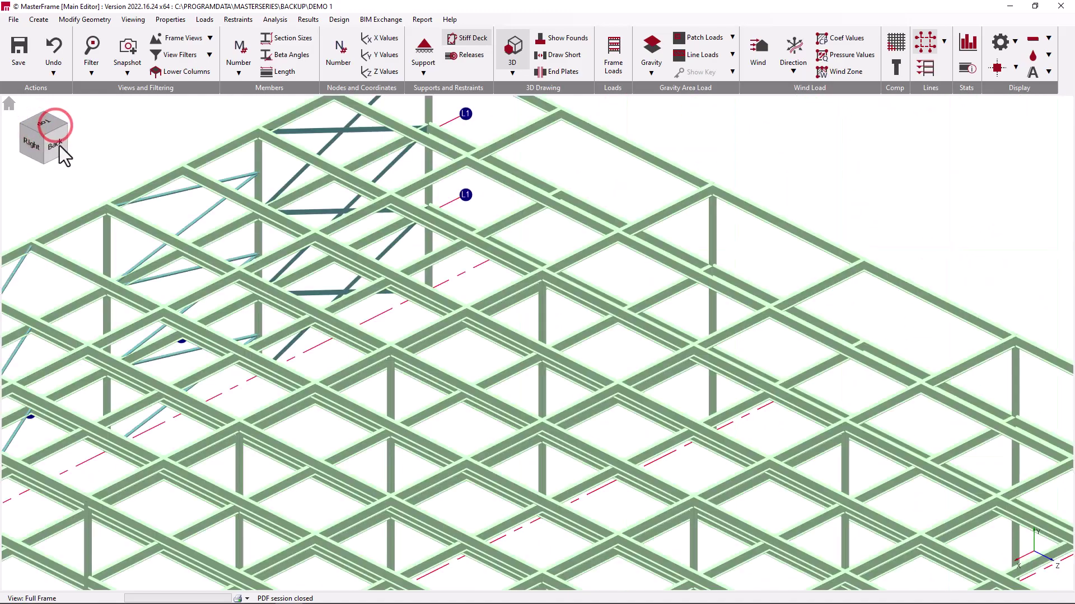
View the frame from the back and corner angles, then zoom to fit the whole model.
left_click(55, 141)
left_click(32, 131)
left_click(22, 123)
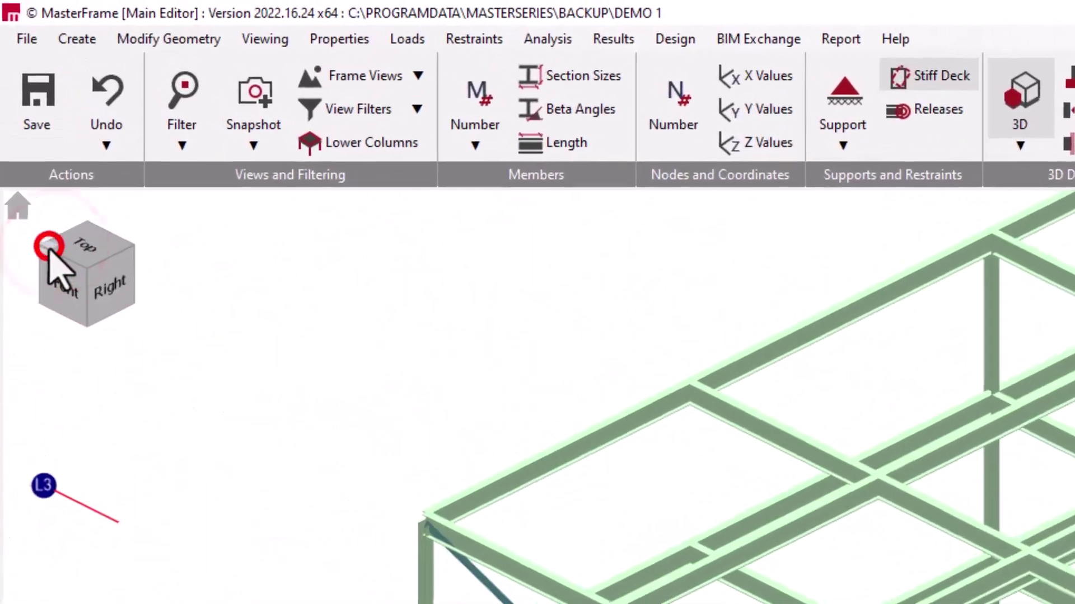
left_click(183, 146)
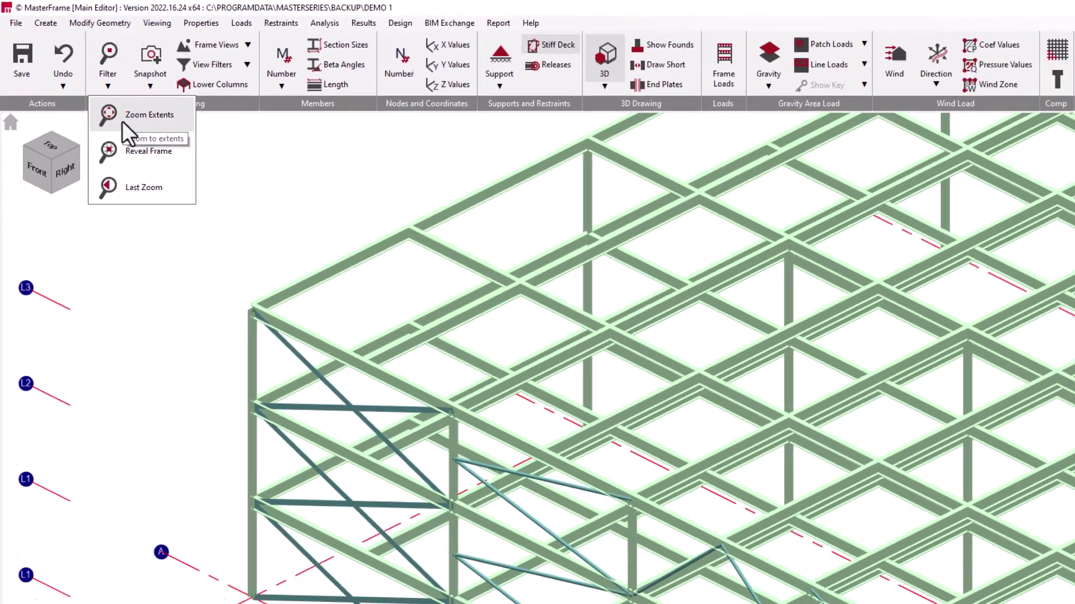
left_click(202, 193)
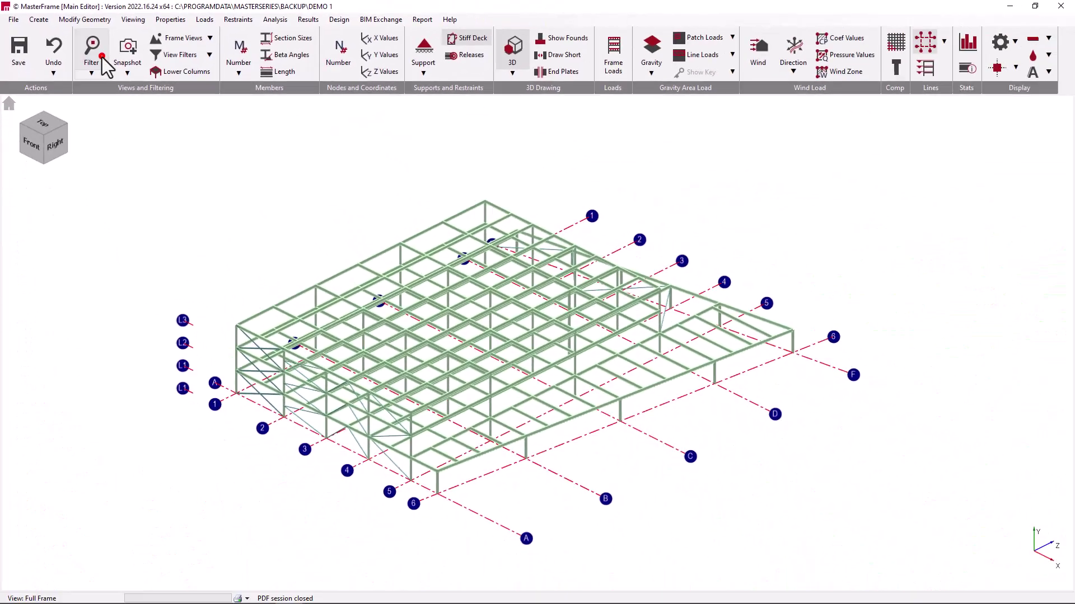
Filter the top plan to show only the members in the bay between gridlines A–B and 1–2.
left_click(139, 74)
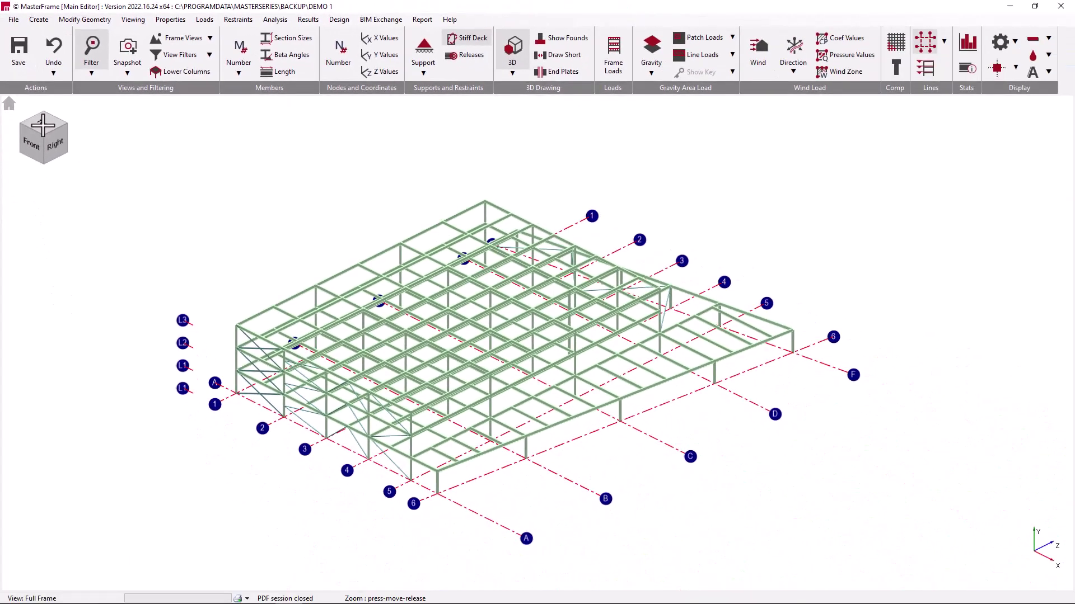
left_click(43, 125)
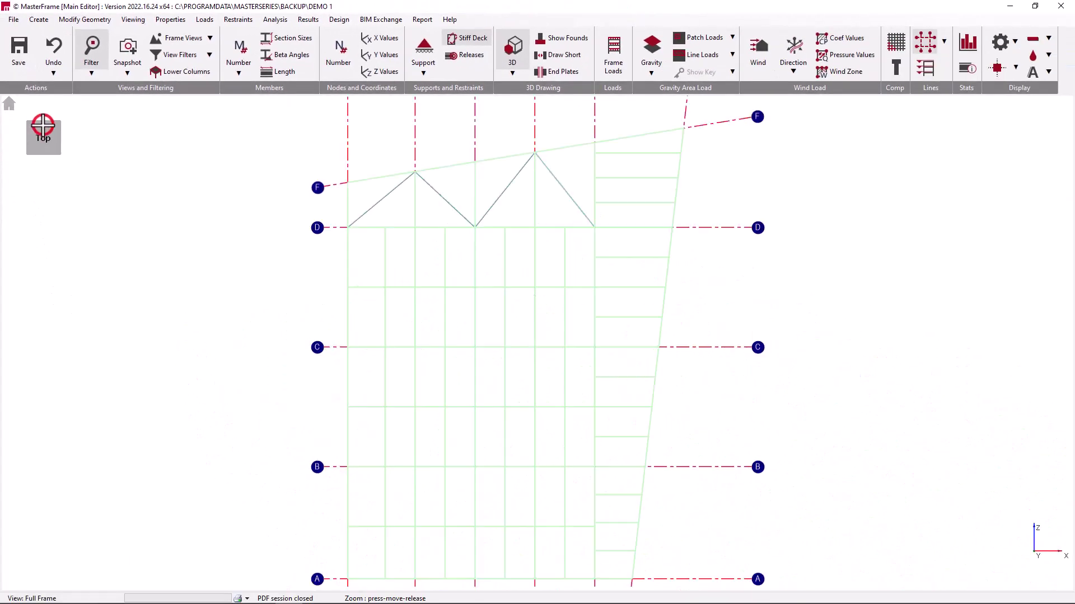
left_click_drag(315, 506, 416, 585)
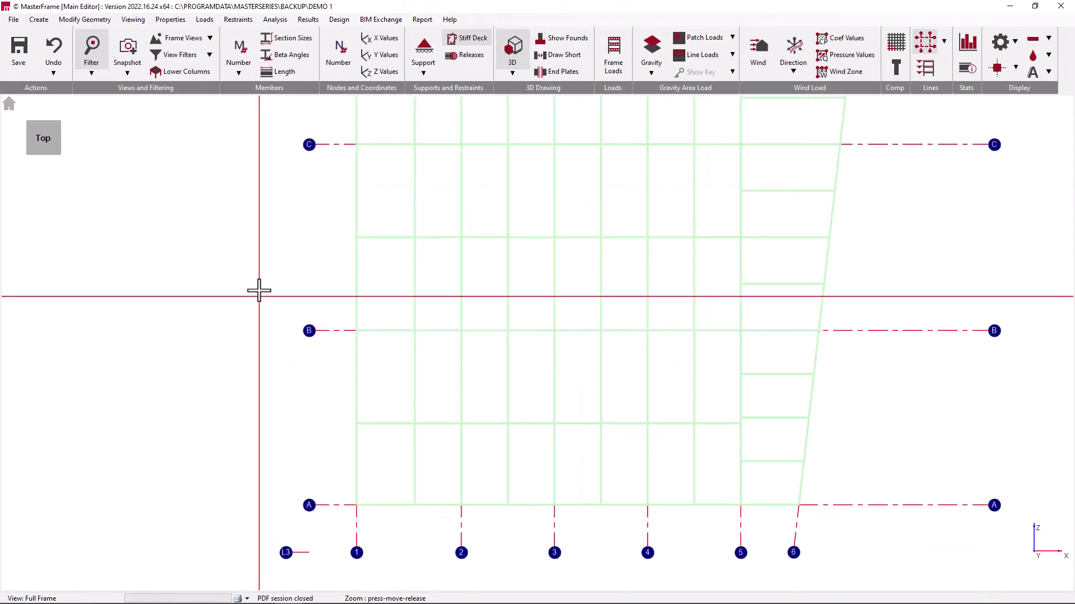
left_click_drag(253, 308, 480, 537)
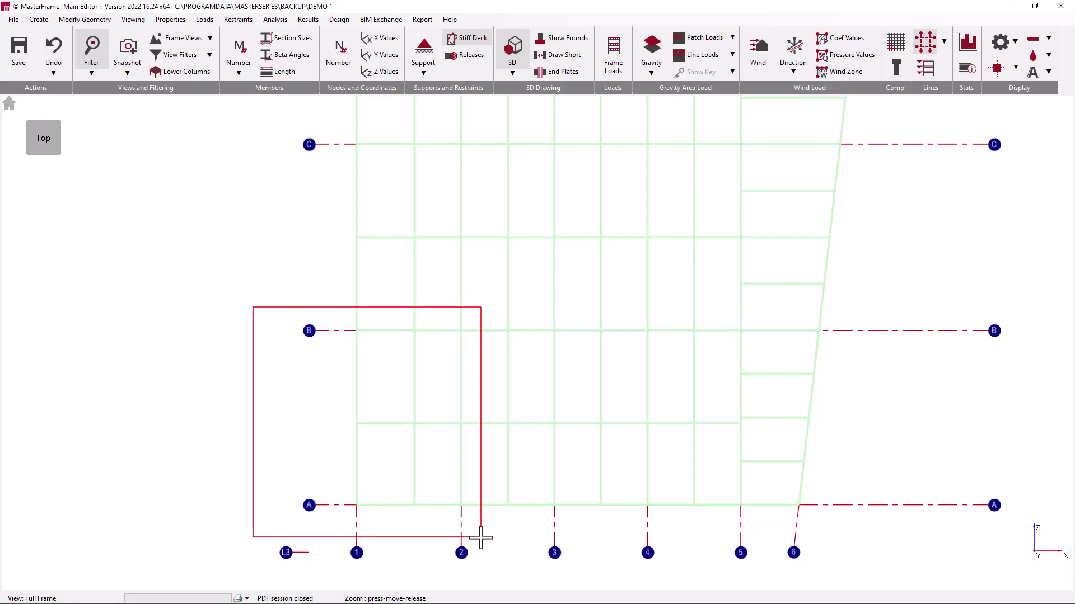
left_click_drag(480, 537, 481, 537)
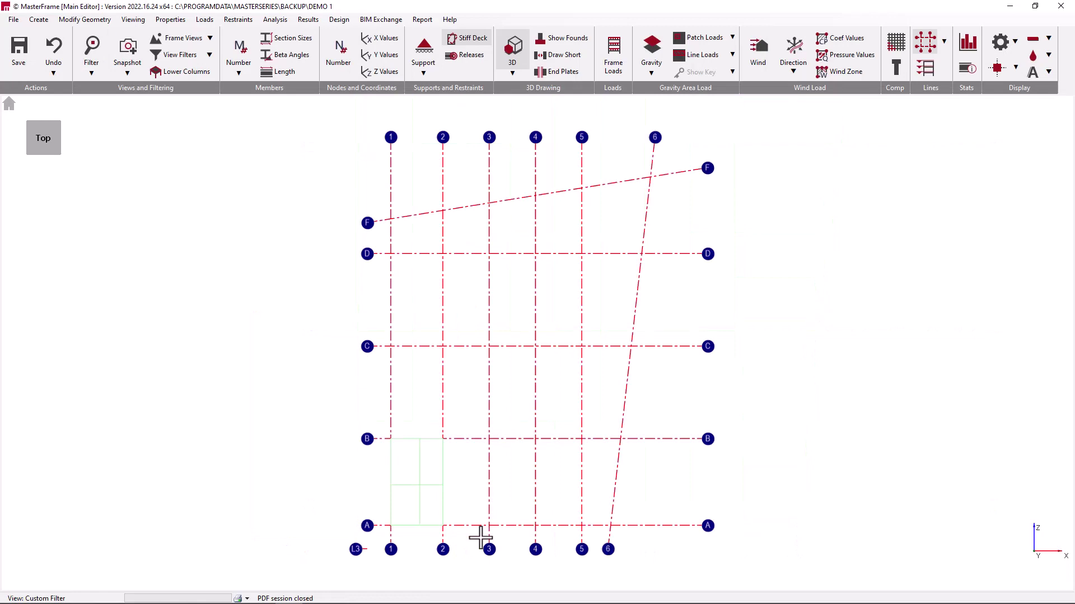
View the filtered A–B/1–2 bay in 3-D and zoom in.
left_click(58, 150)
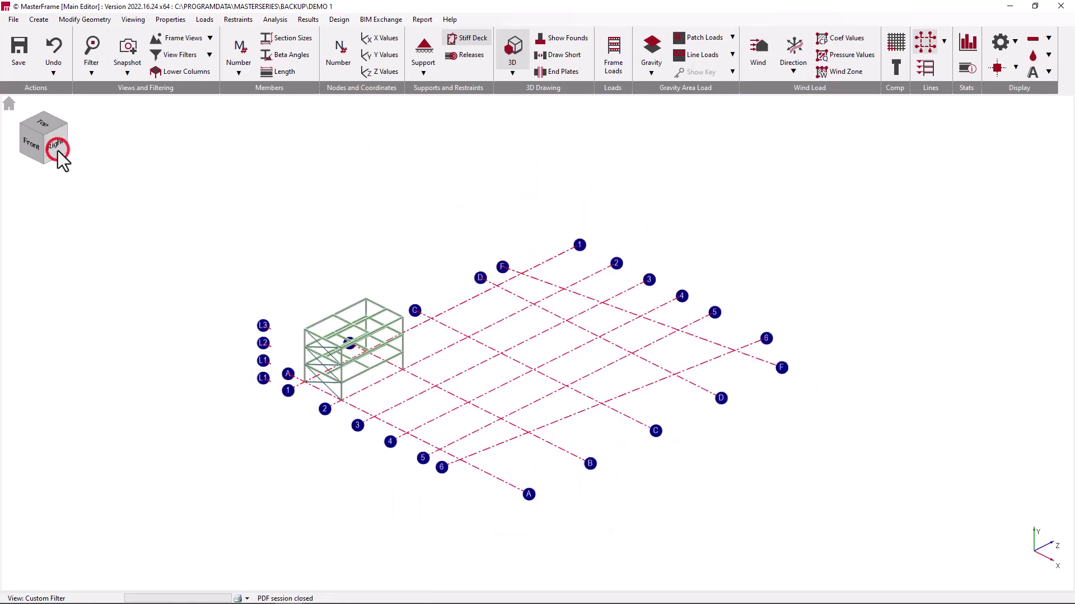
scroll(367, 291, "up", 3)
scroll(368, 291, "up", 1)
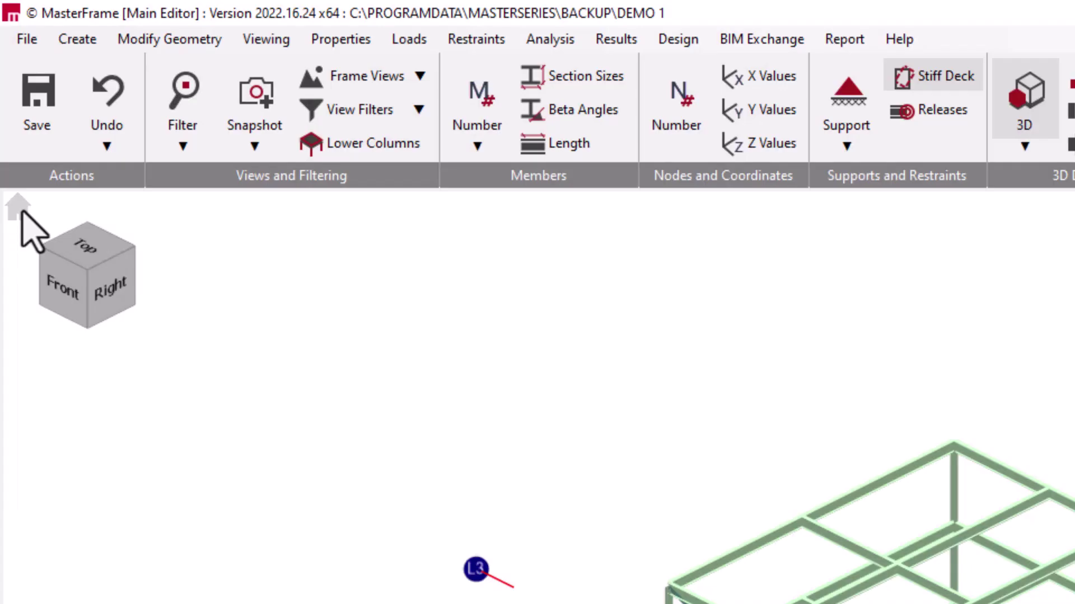
Select Full Frame from the frame views list and zoom in on the whole building.
left_click(421, 76)
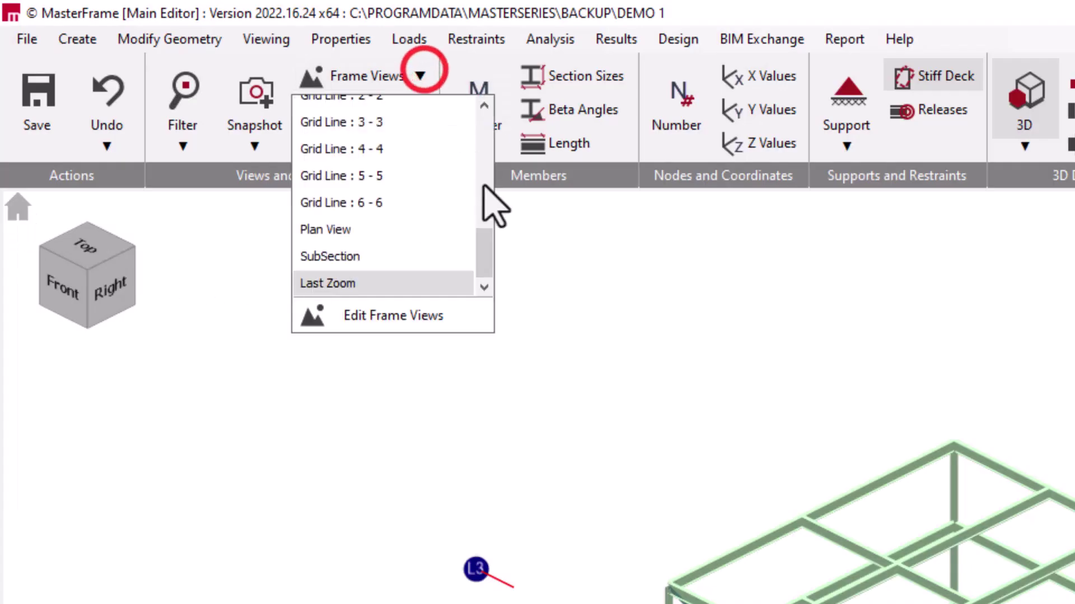
left_click_drag(500, 266, 420, 125)
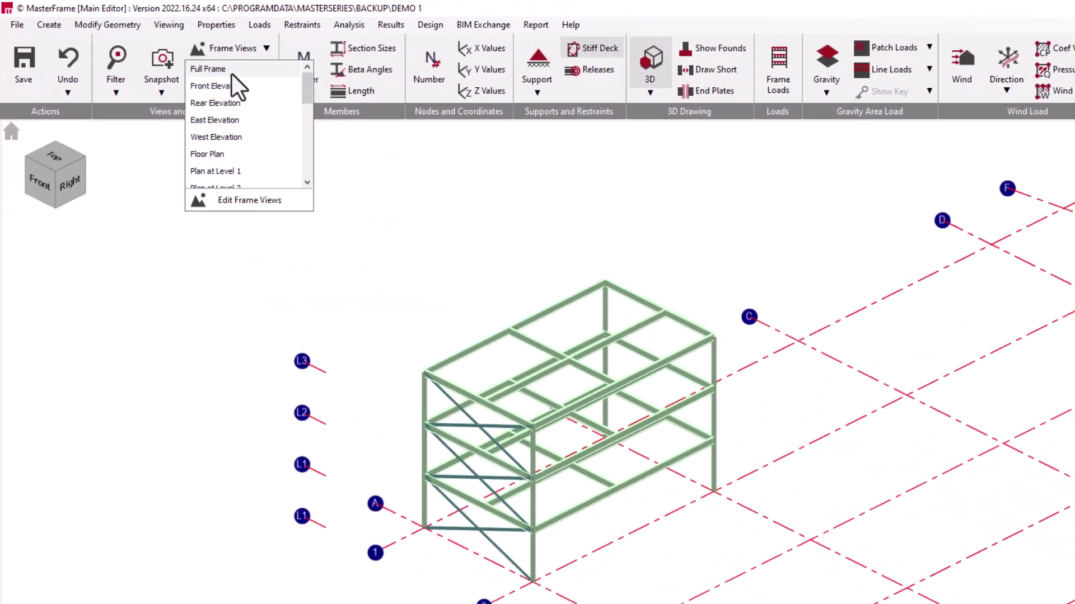
left_click(181, 56)
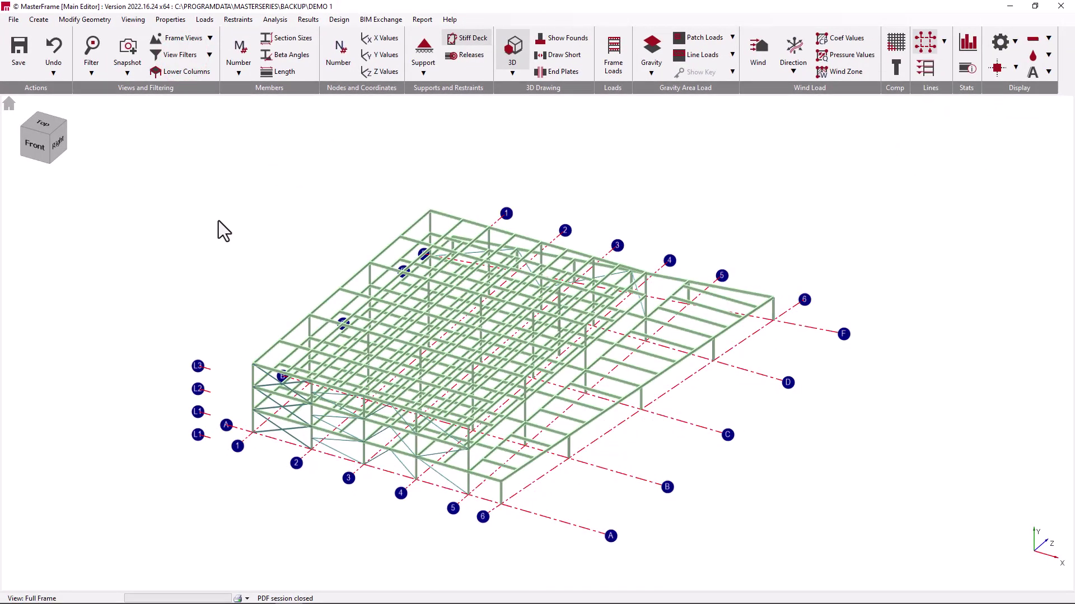
scroll(289, 386, "up", 2)
scroll(453, 431, "up", 2)
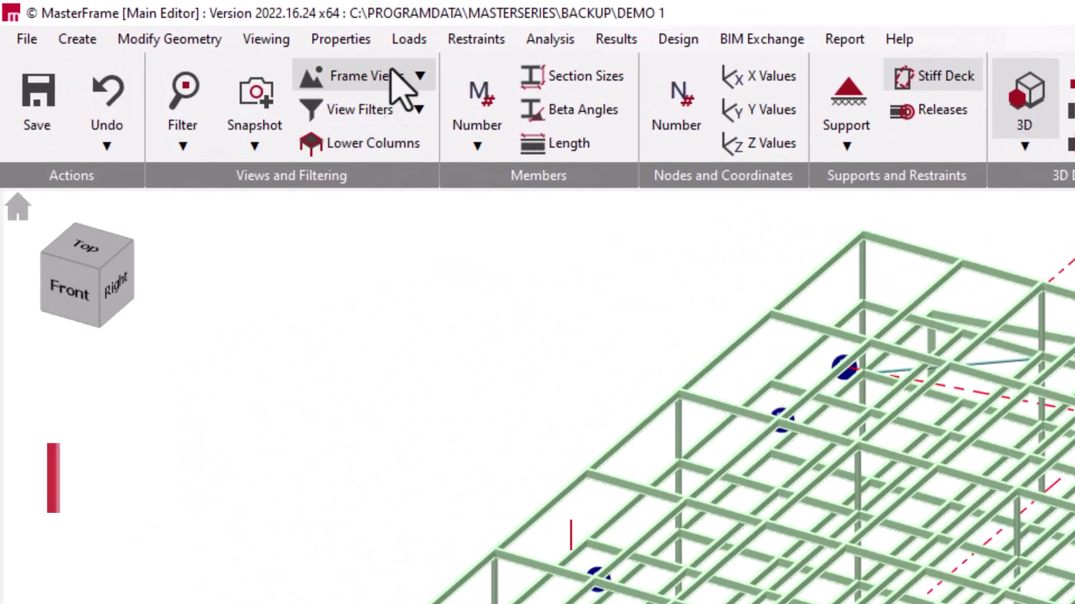
Choose the Plan at Level 1 frame view and show its floor beam grid in isometric 3-D, zoomed in.
left_click(212, 38)
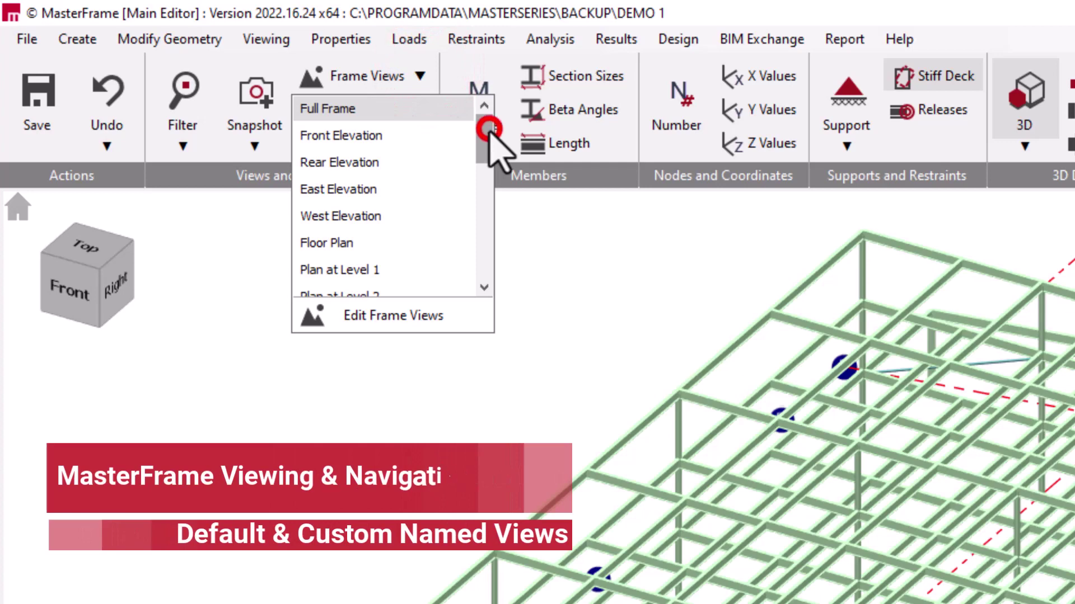
mouse_move(488, 129)
left_mouse_down()
mouse_move(470, 281)
mouse_move(494, 148)
left_mouse_up()
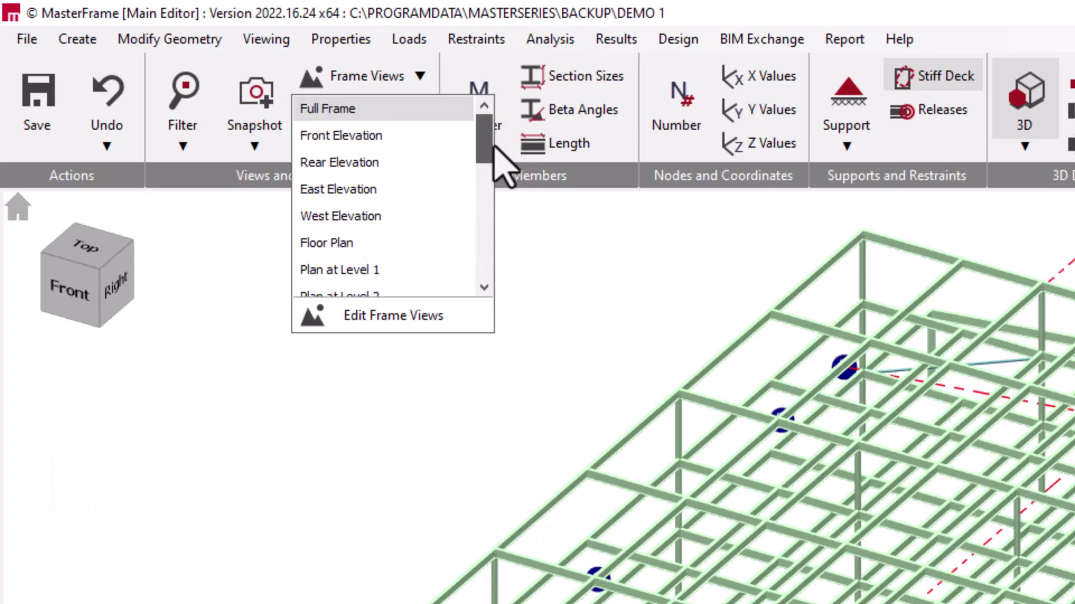
mouse_move(492, 137)
left_mouse_down()
mouse_move(485, 278)
mouse_move(491, 127)
left_mouse_up()
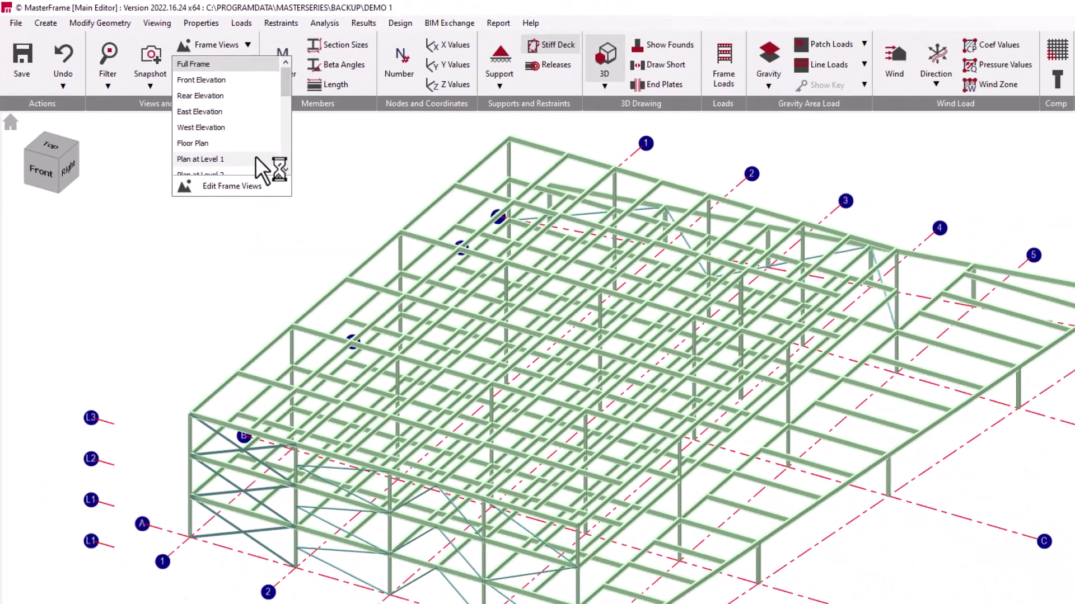
left_click(433, 266)
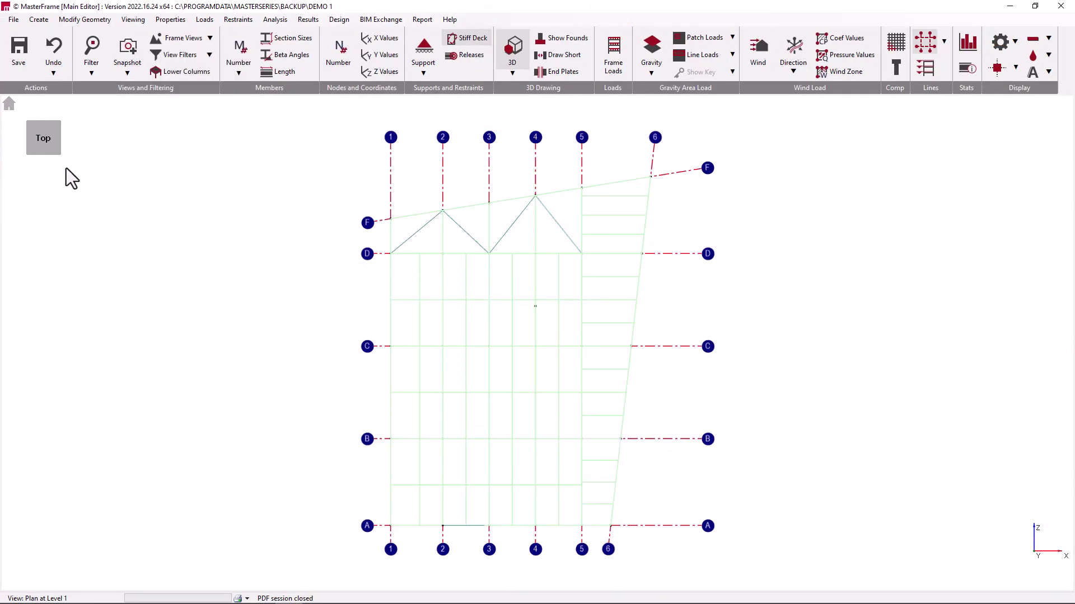
left_click(57, 152)
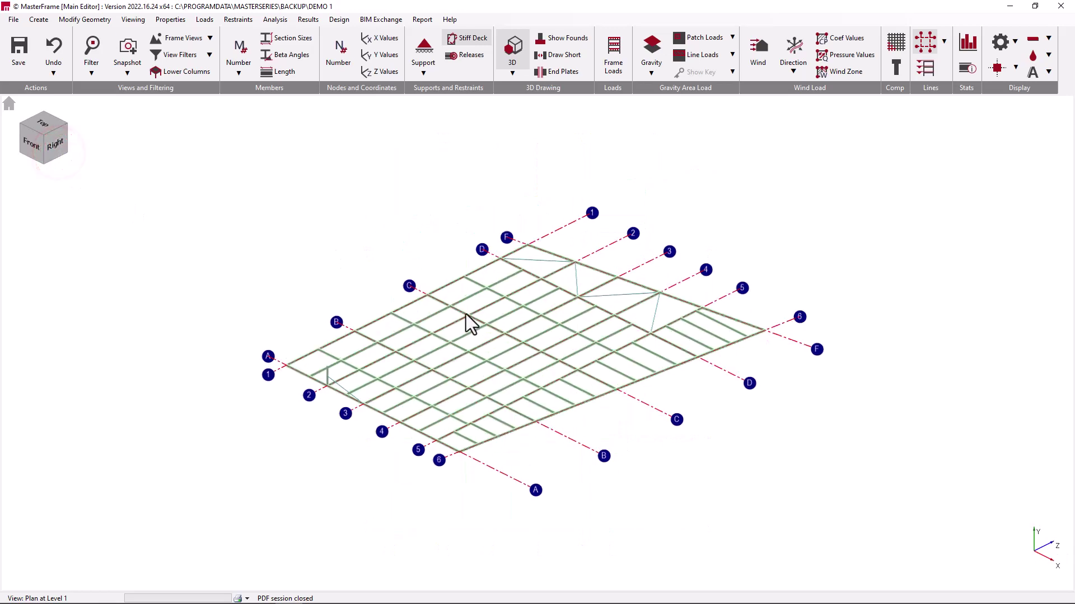
scroll(554, 351, "up", 5)
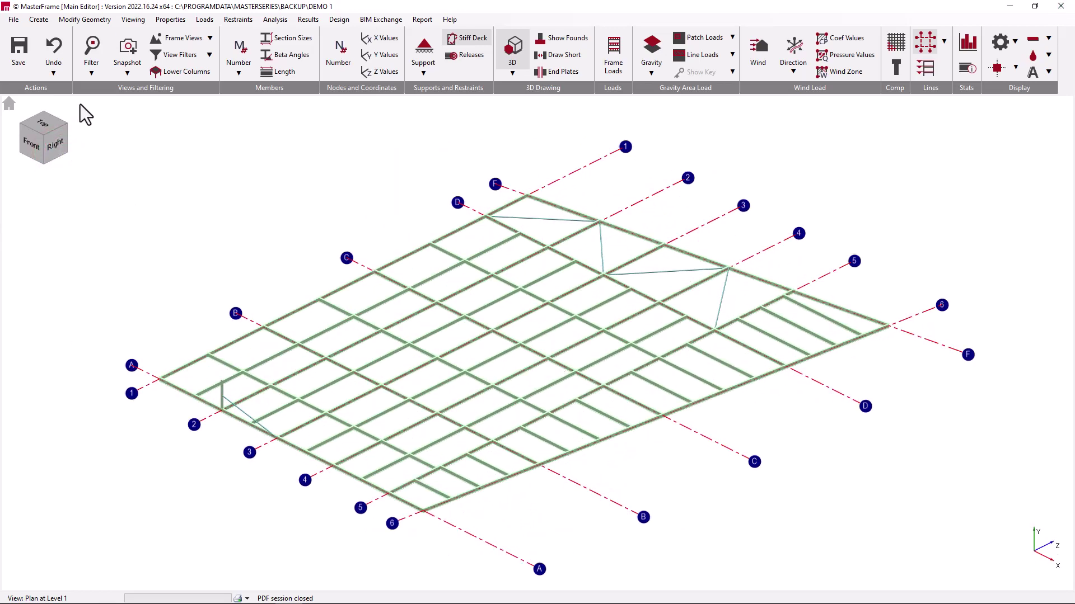
Use Reveal Frame to show the frame around the Level 1 plan, zoom in, then go Home to Full Frame.
left_click(103, 75)
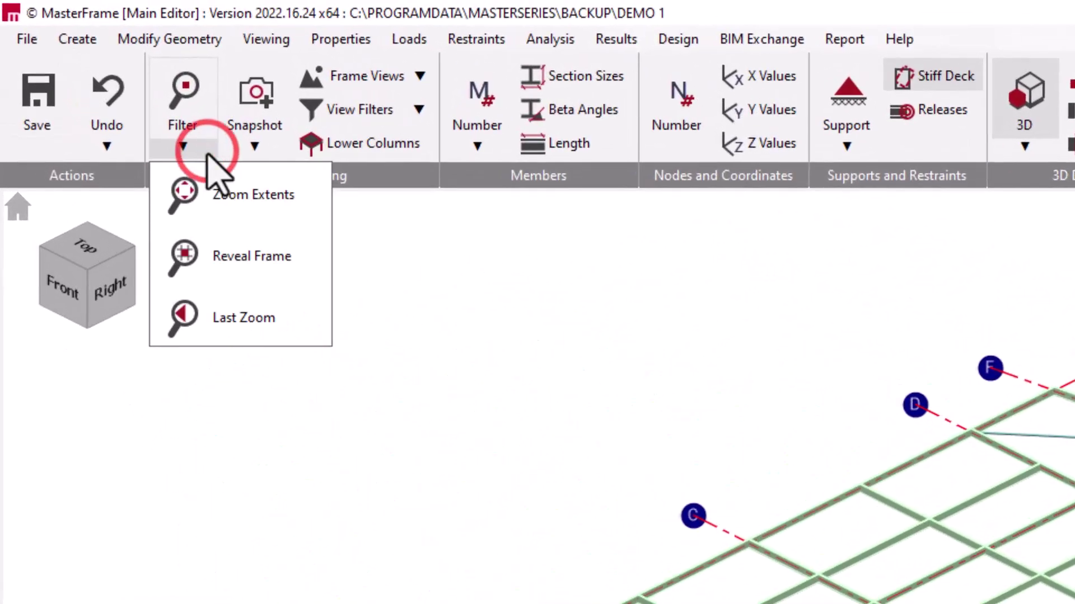
left_click(306, 271)
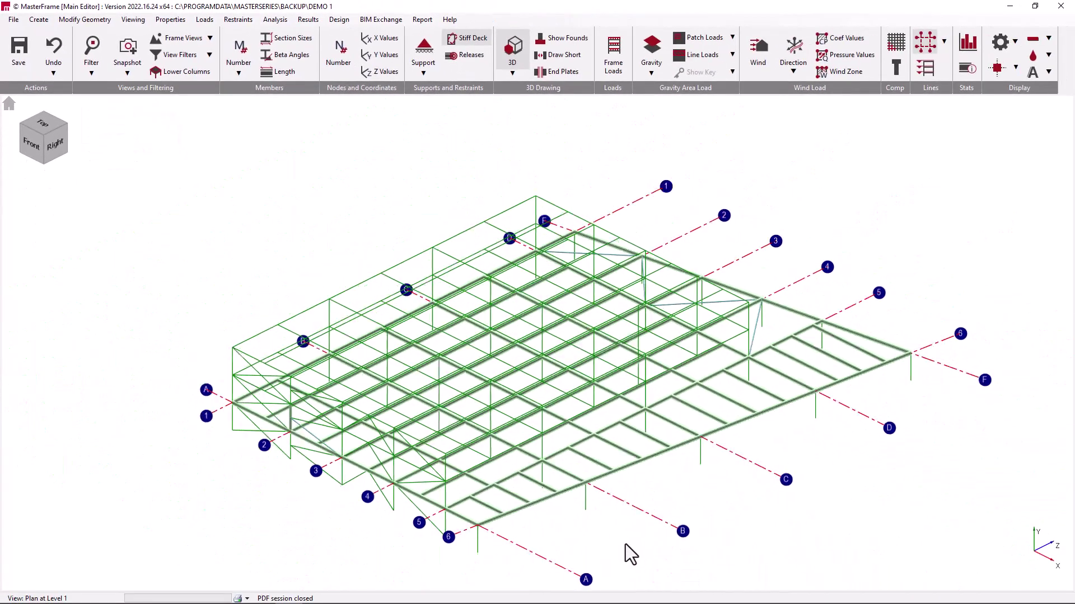
scroll(620, 571, "up", 1)
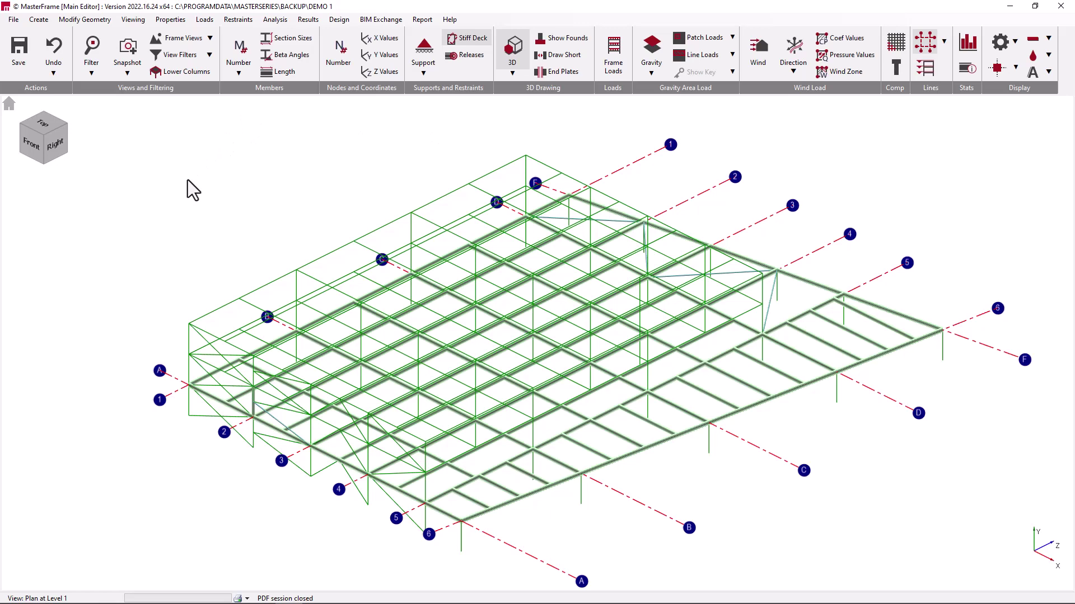
left_click(9, 104)
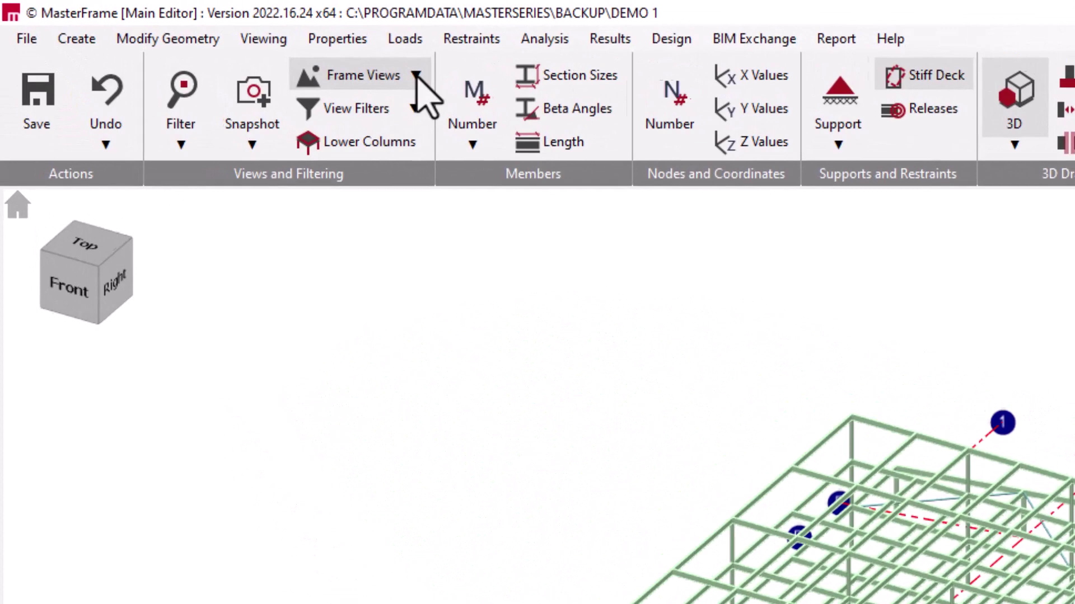
Launch the Multi-View Setter via Edit Frame Views, showing Front Elevation, view 1 of 22.
left_click(210, 37)
left_click_drag(487, 138, 468, 317)
left_click(466, 318)
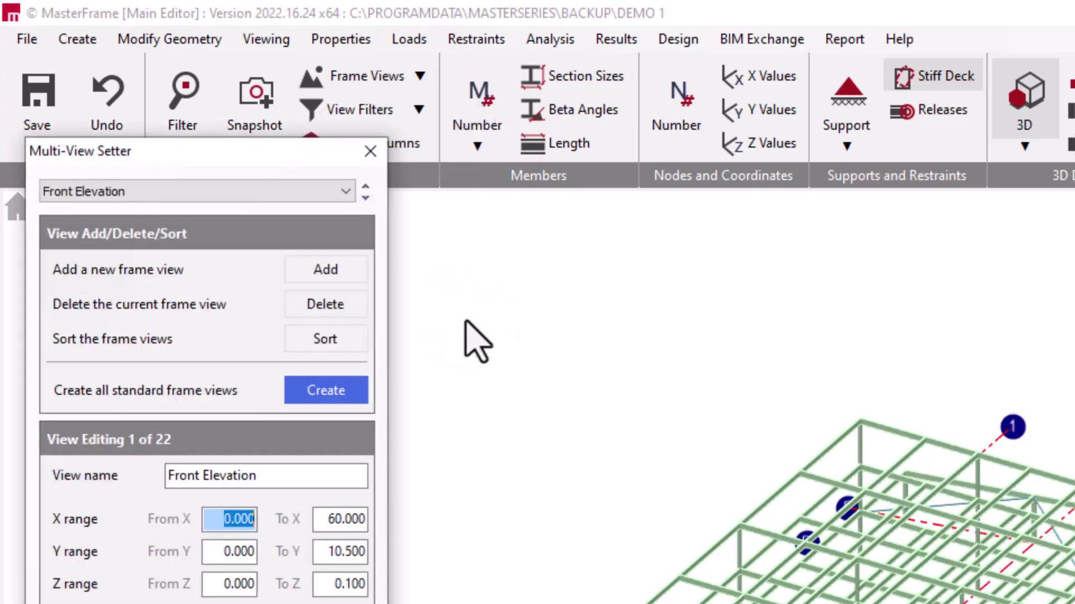
left_click(267, 35)
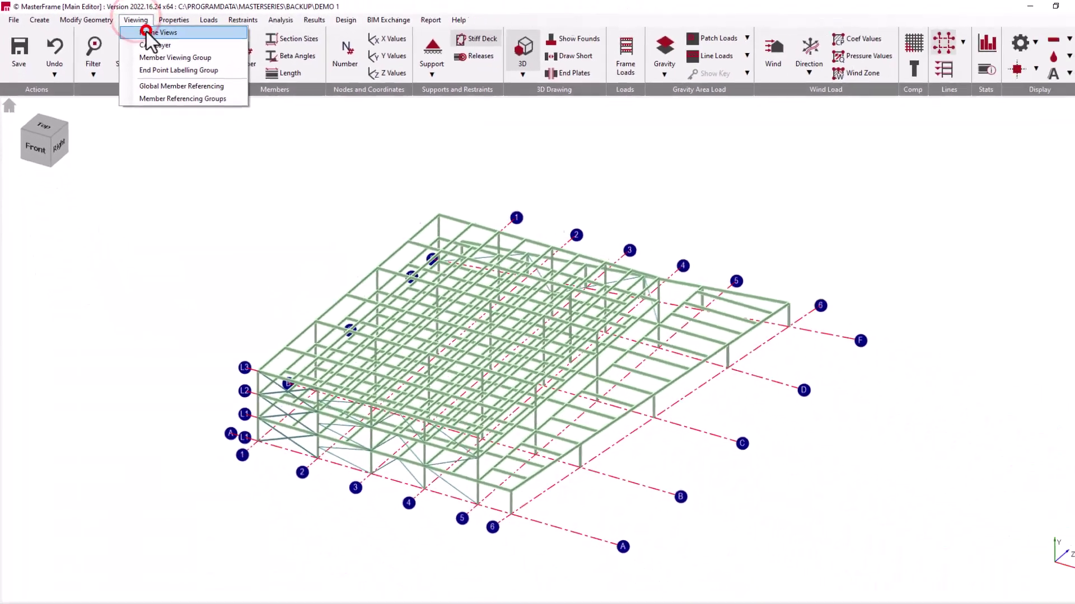
left_click(287, 61)
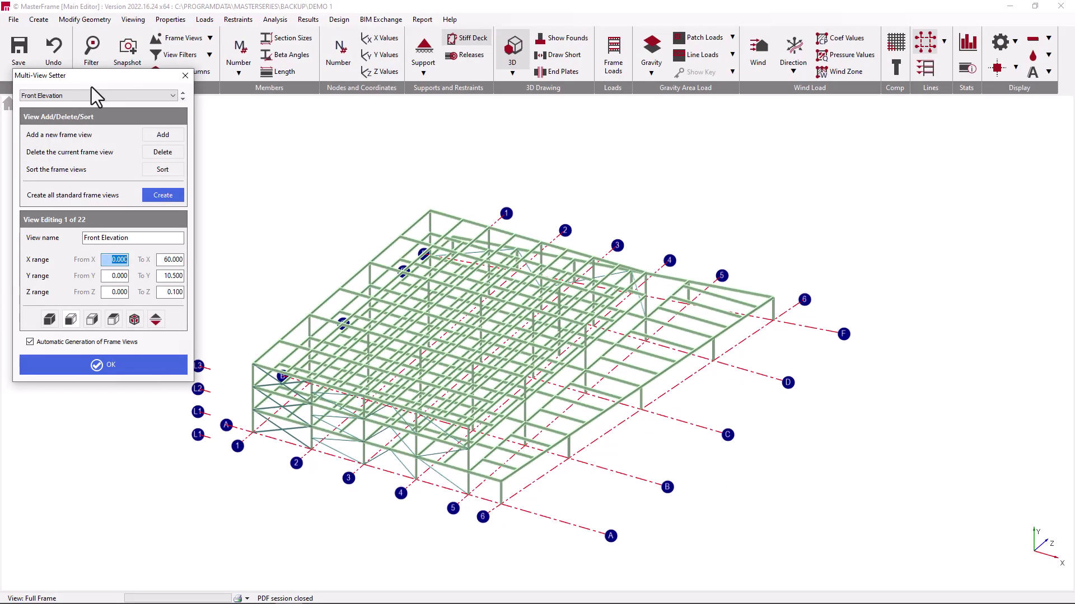
In the Multi-View Setter, load Grid Line : A - A, then scroll through views to Plan at Level 2.
left_click(154, 96)
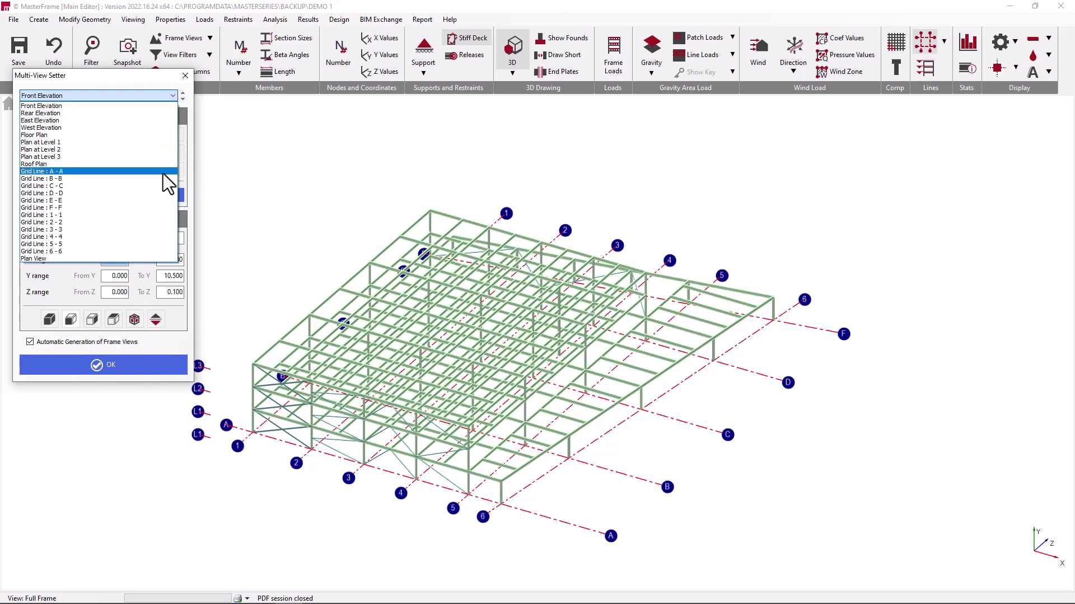
left_click(163, 173)
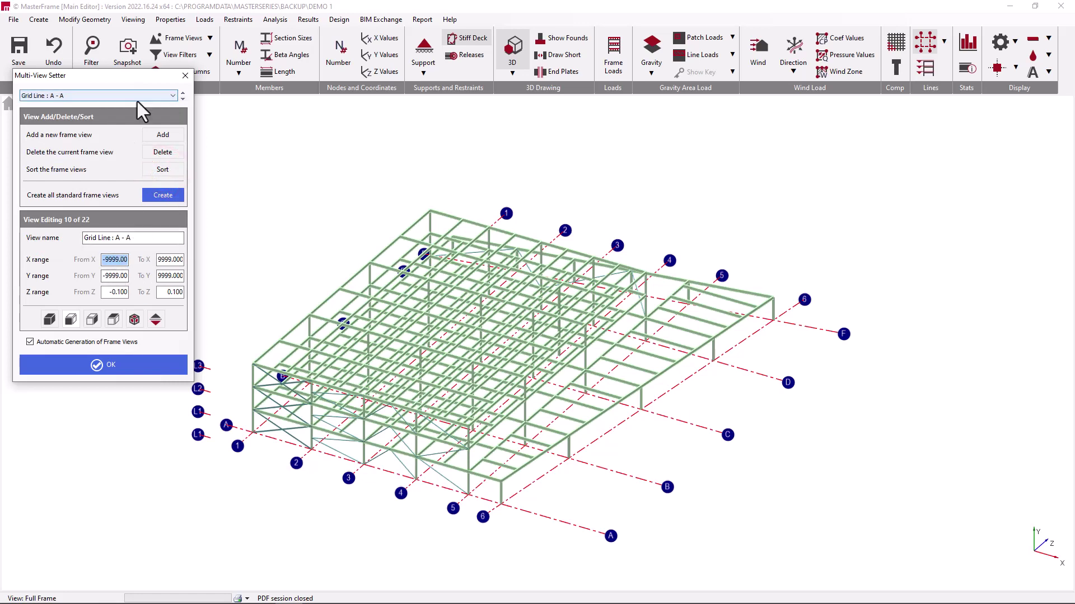
scroll(140, 99, "down", 4)
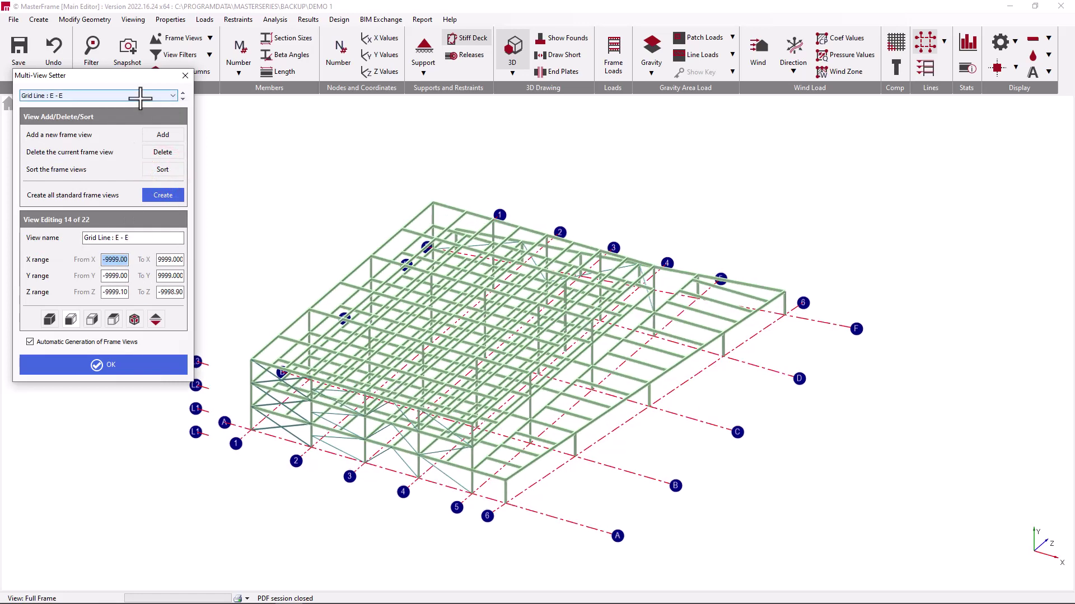
scroll(140, 99, "up", 2)
scroll(140, 99, "up", 4)
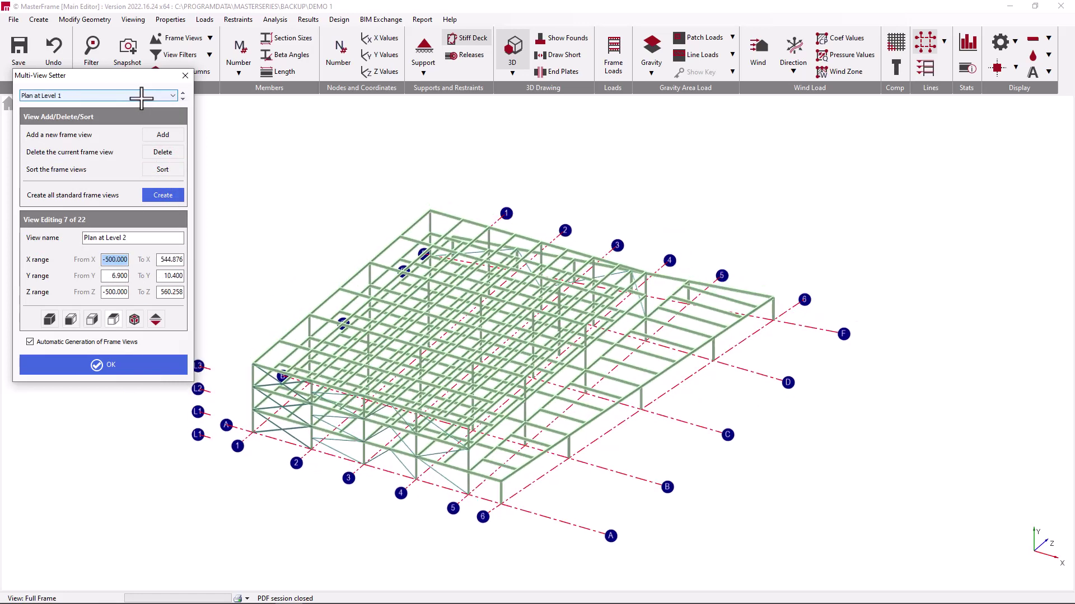
Add an isometric frame view 'Subset Frame', windowing the corner bays from Top view for X 0–9, Y 0–10.5, Z 0–15.
left_click(163, 135)
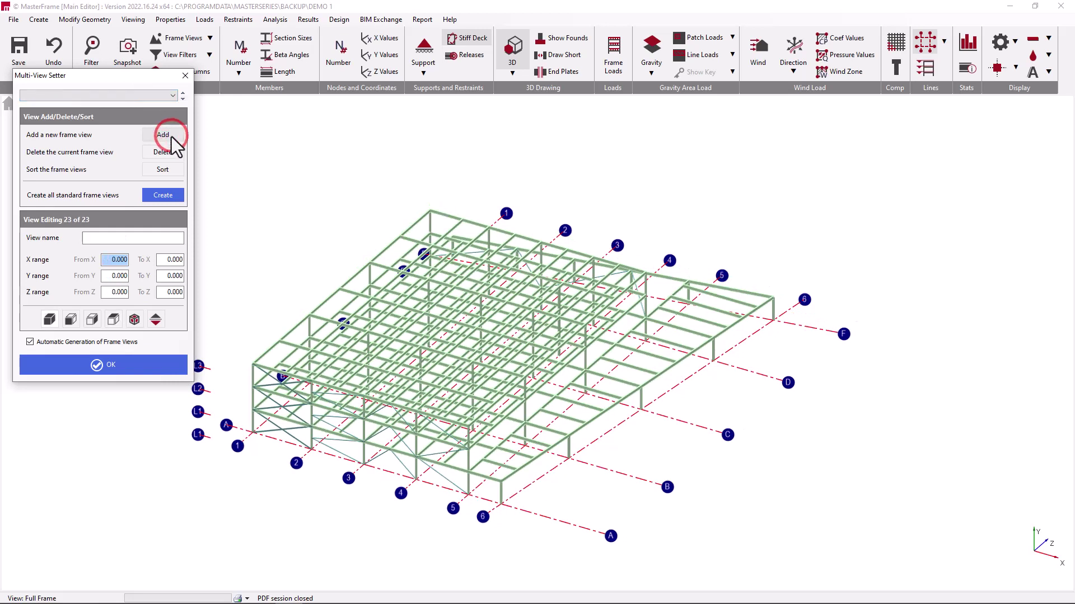
left_click(113, 237)
type("Subset Frame")
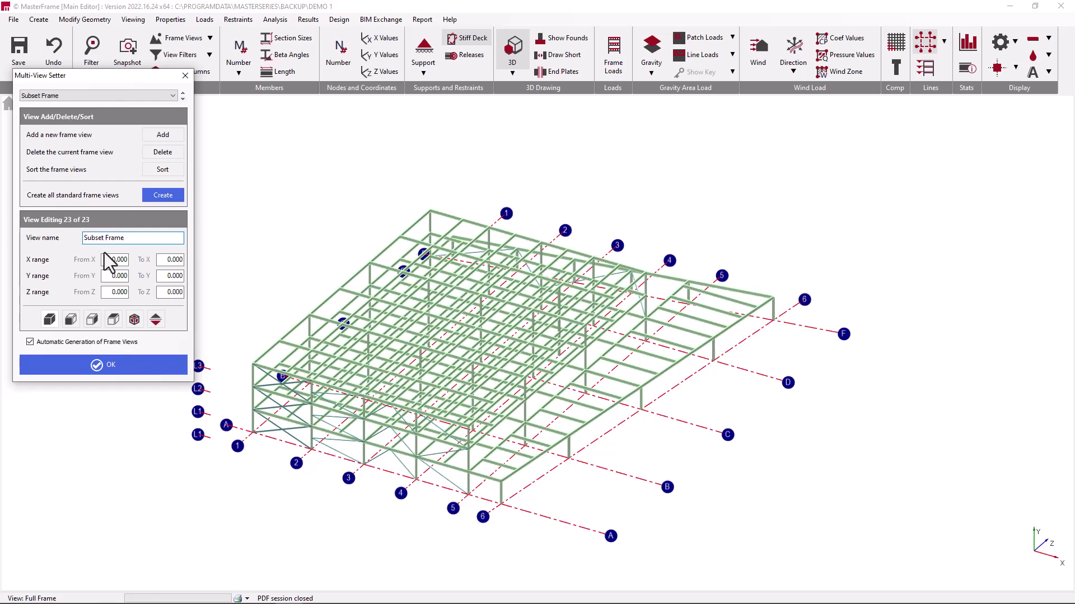
left_click_drag(78, 74, 916, 169)
left_click(37, 124)
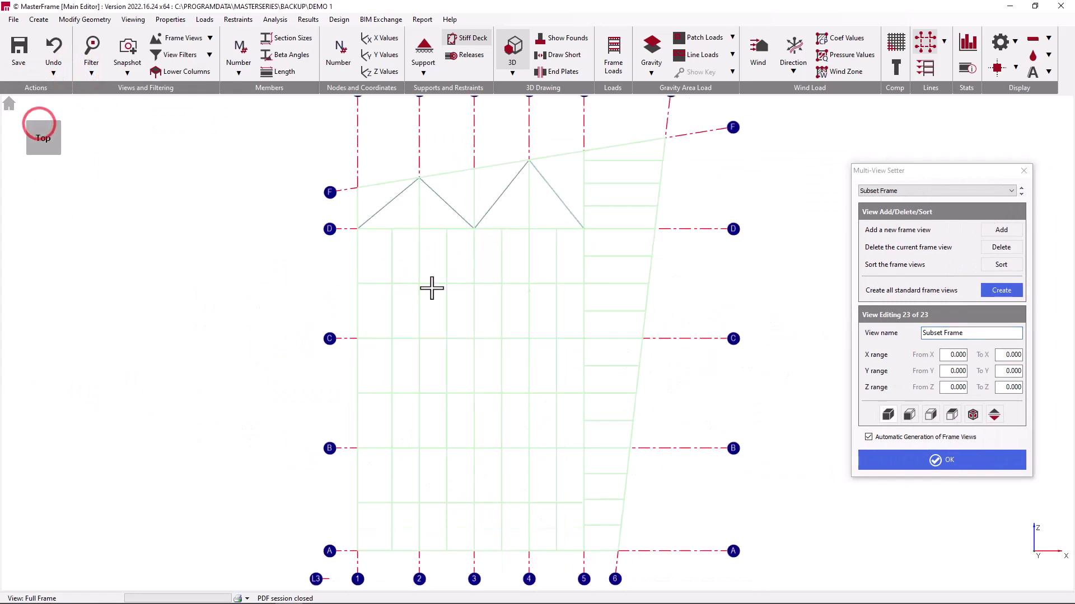
mouse_move(342, 373)
left_mouse_down()
mouse_move(444, 455)
mouse_move(480, 549)
left_mouse_up()
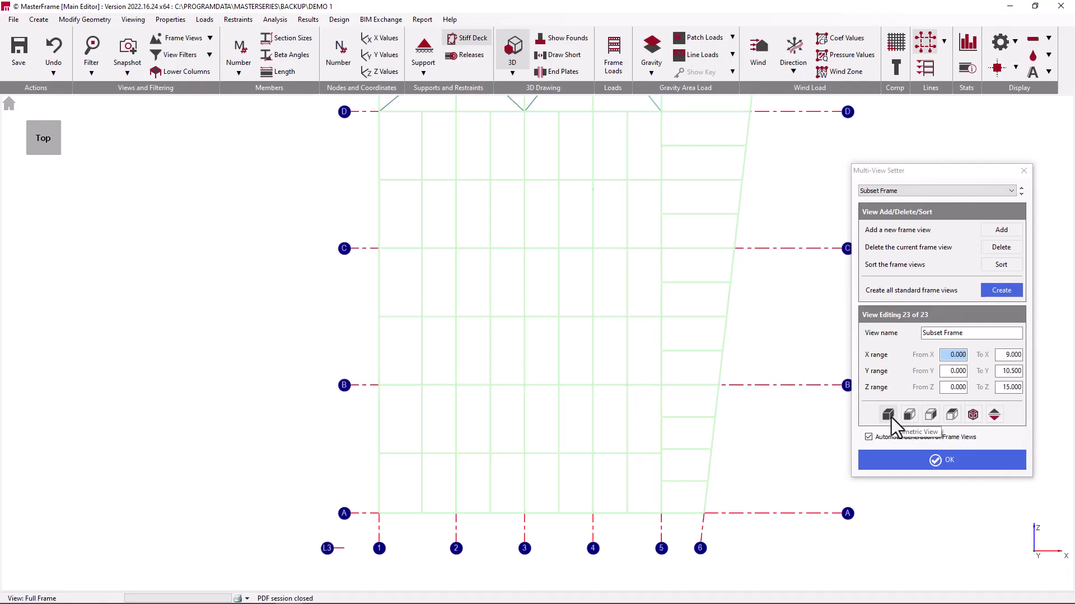
left_click(954, 371)
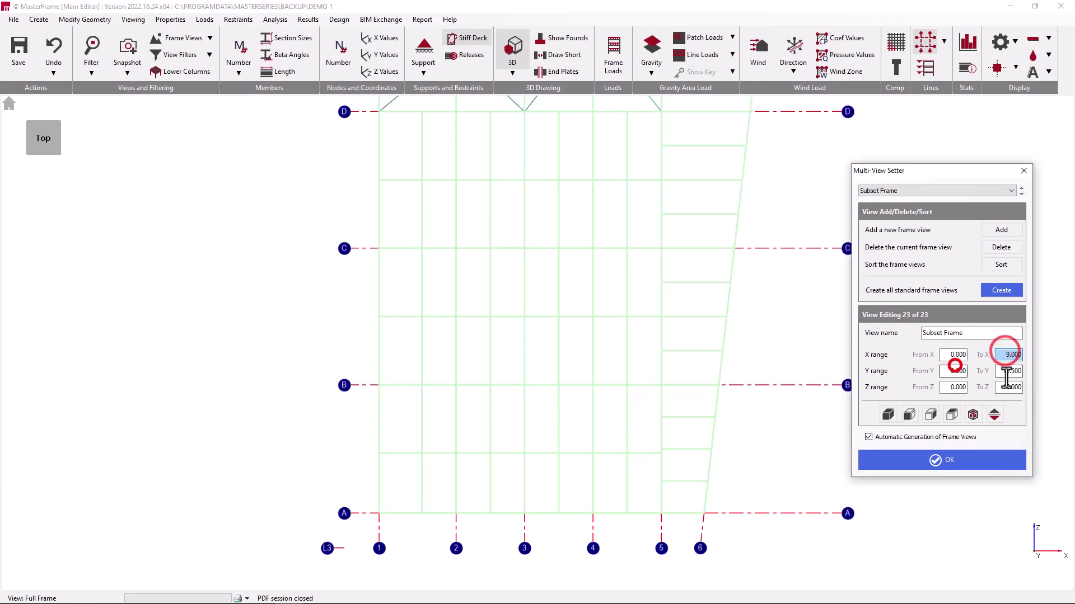
left_click(888, 414)
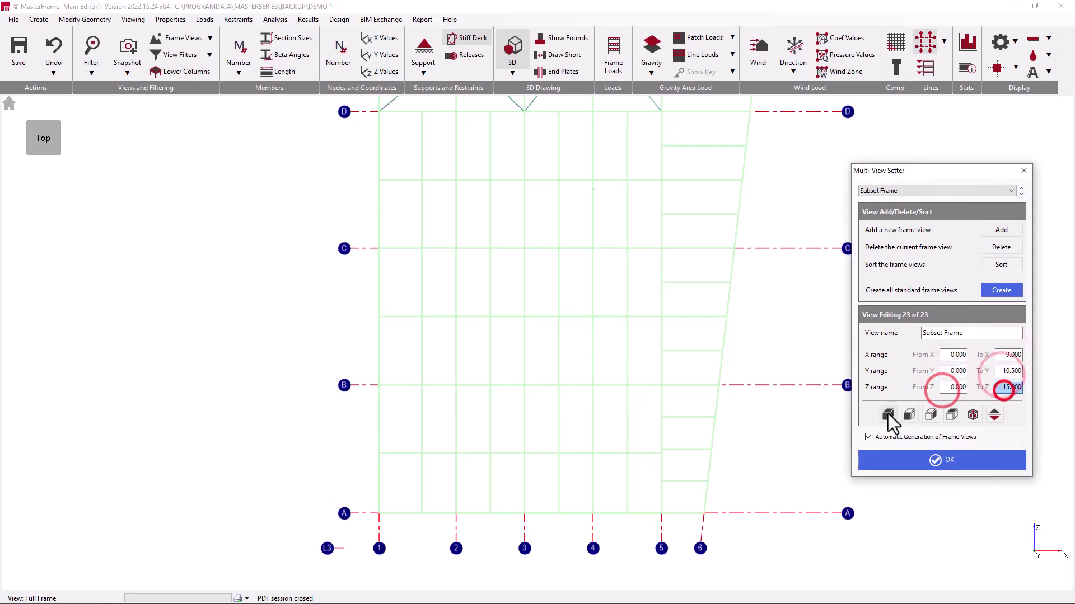
left_click(916, 458)
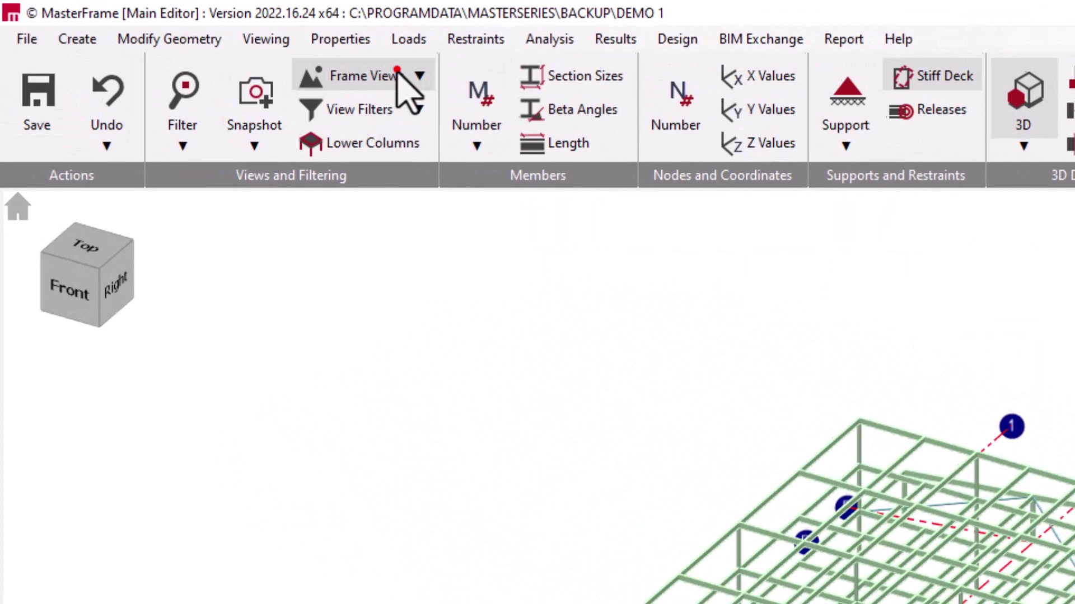
Display Subset Frame and reveal the rest of the building around the A–B, 1–2 corner bays.
left_click(201, 38)
left_click_drag(485, 137, 488, 260)
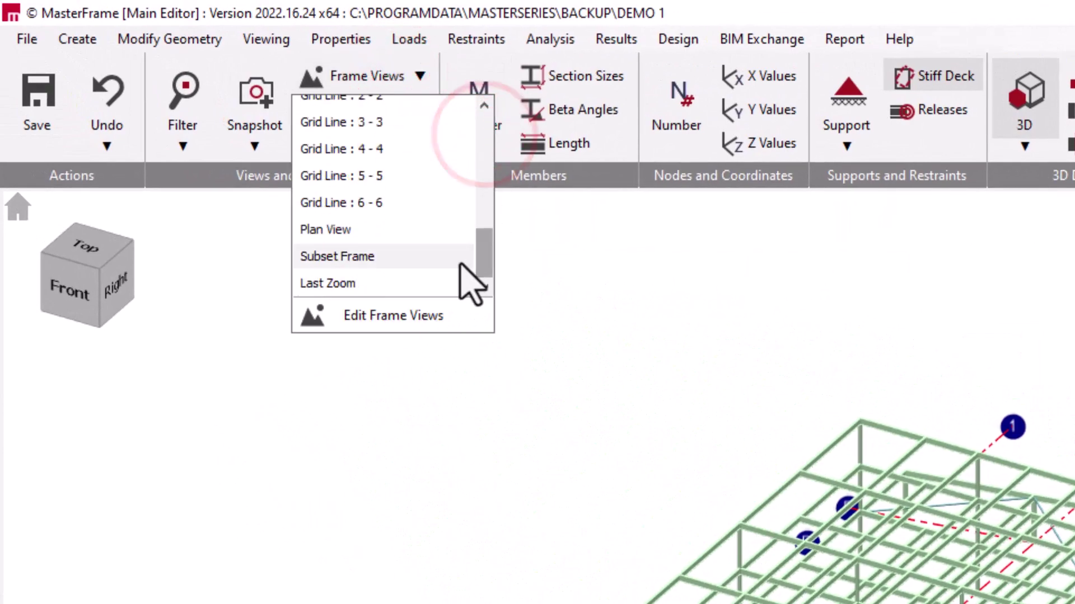
left_click(455, 258)
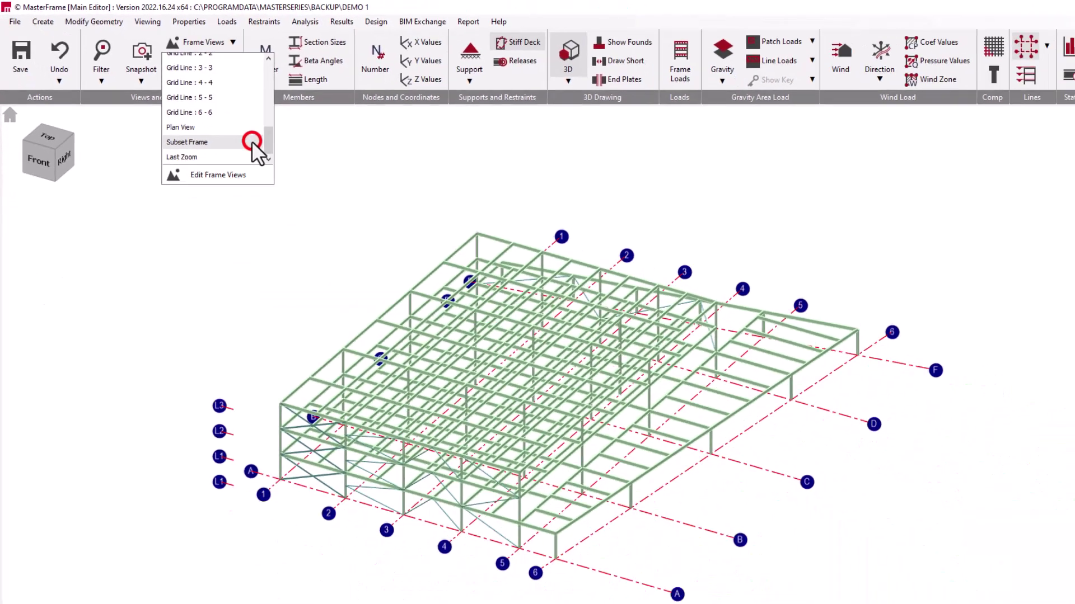
scroll(201, 402, "up", 5)
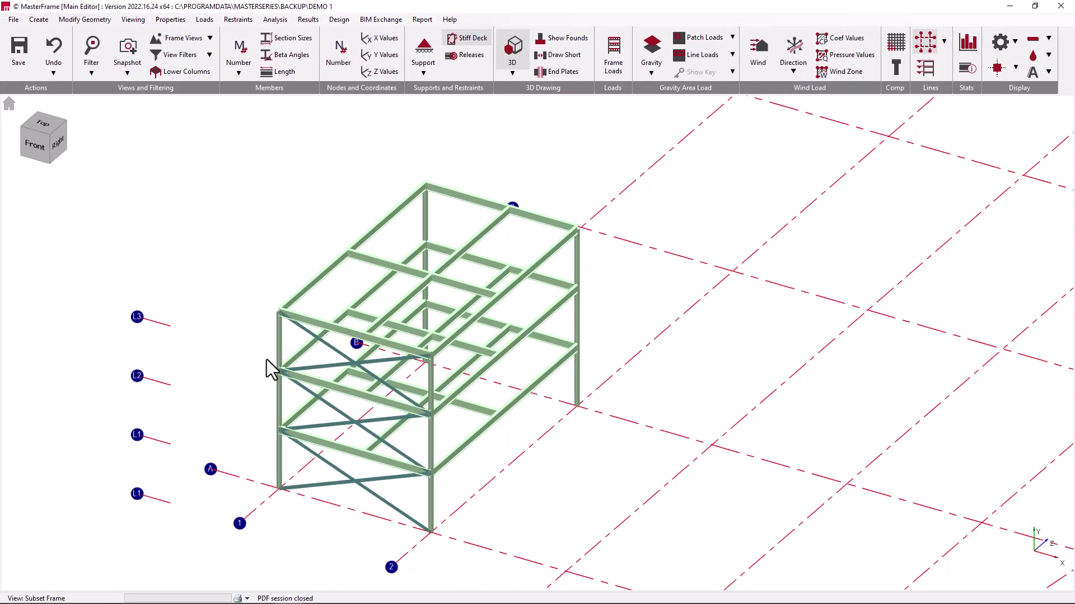
left_click(90, 77)
left_click(137, 135)
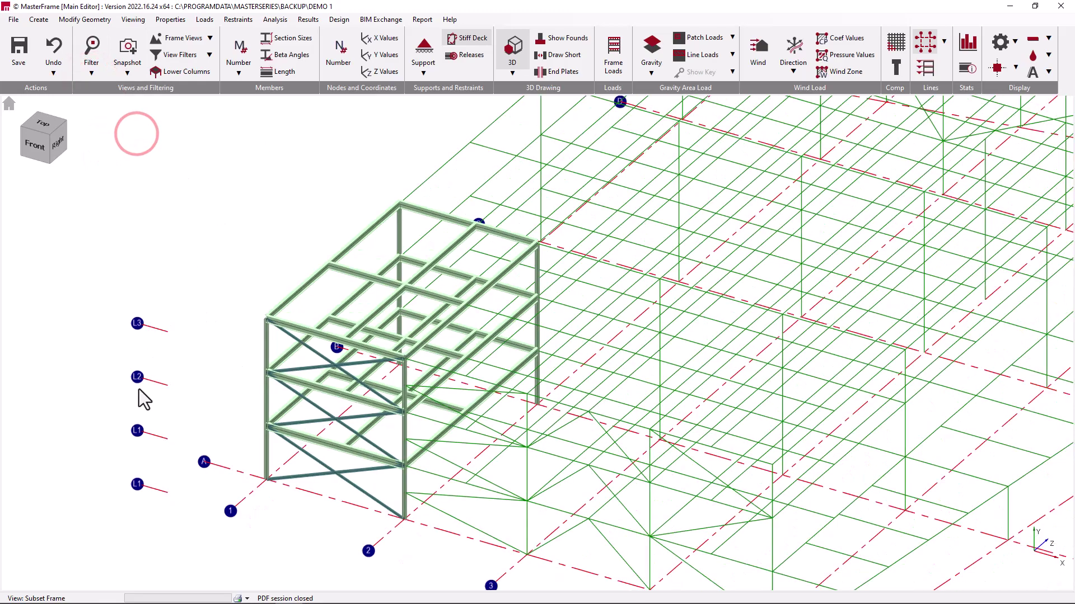
scroll(144, 399, "down", 2)
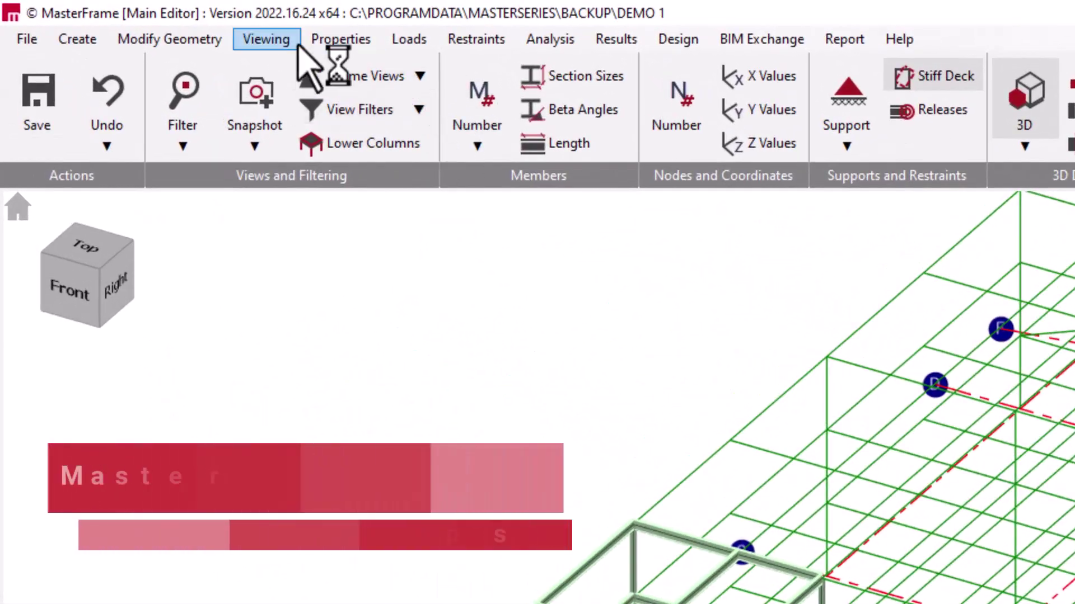
In the Member Viewing Groups panel on the Full Frame view, name a new group 'Flat Roof Beams'.
left_click(288, 41)
left_click(460, 120)
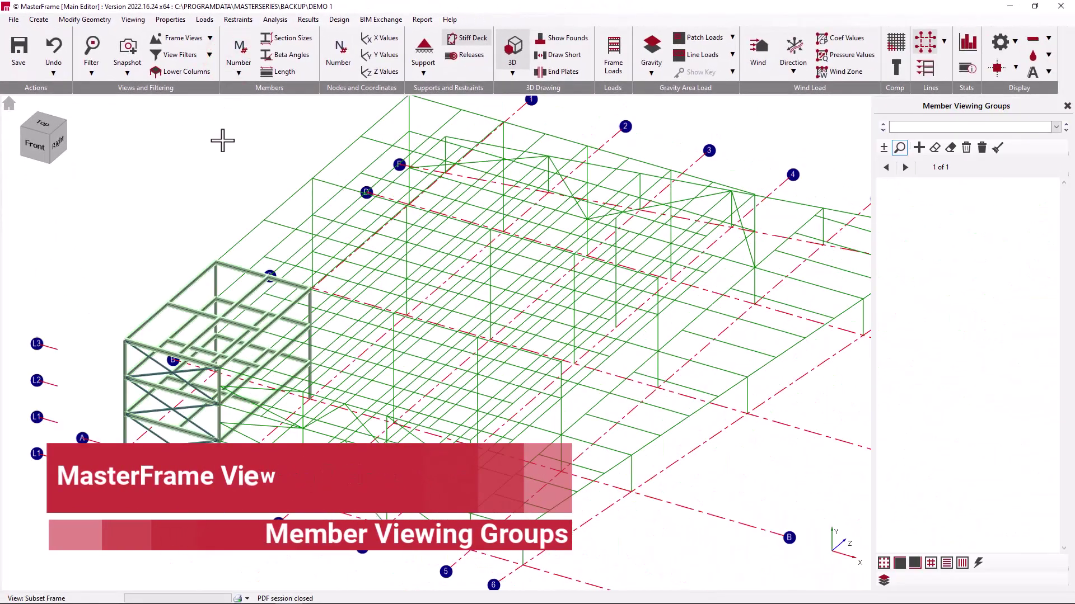
left_click(9, 103)
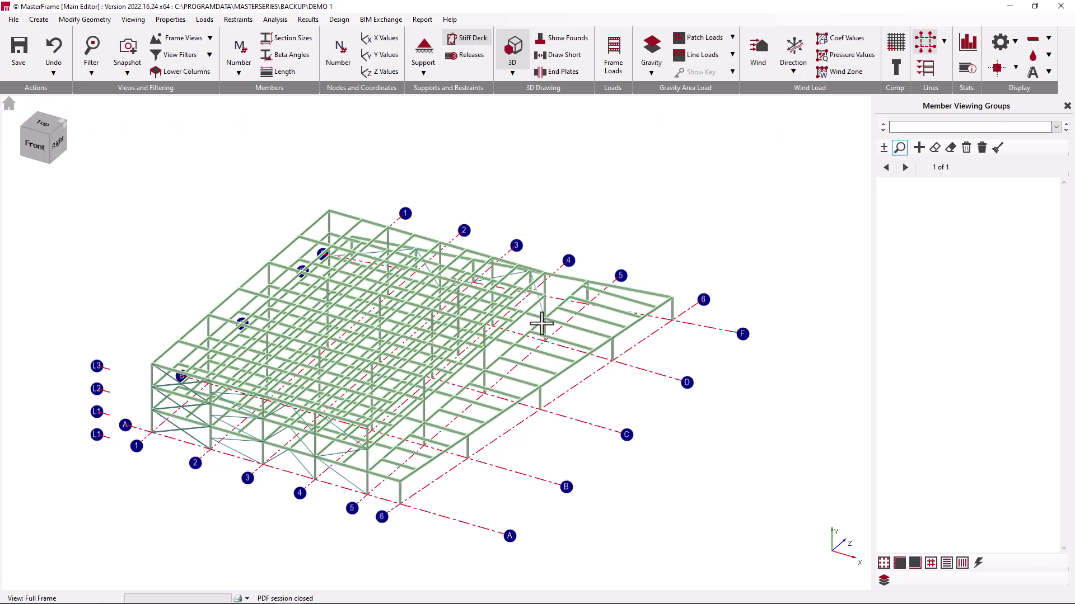
left_click(912, 128)
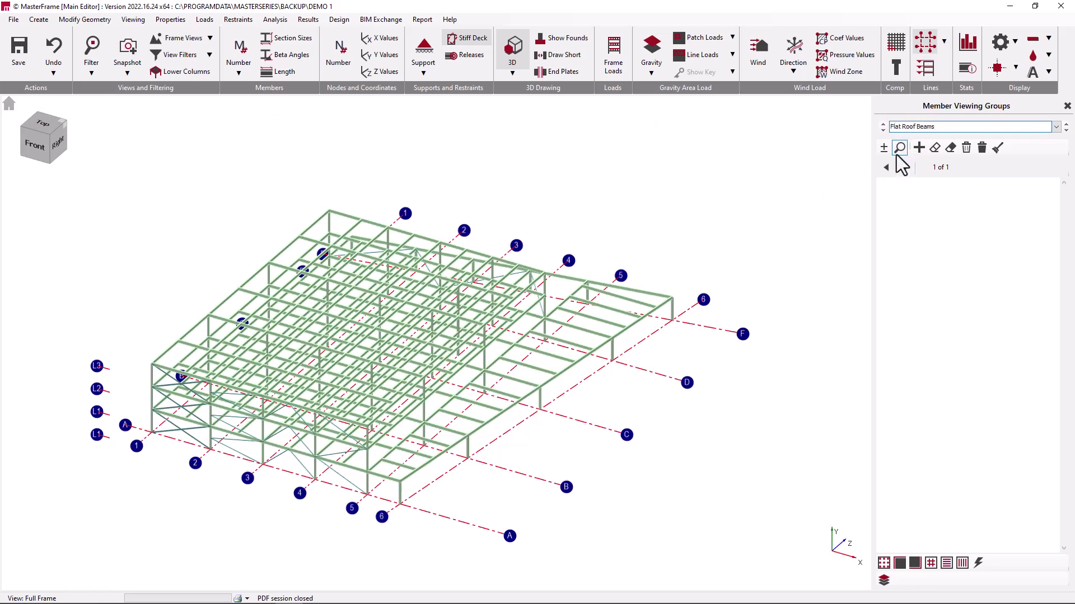
From Top view, add the right-bay flat roof beams to the Flat Roof Beams group.
left_click(884, 147)
left_click(41, 126)
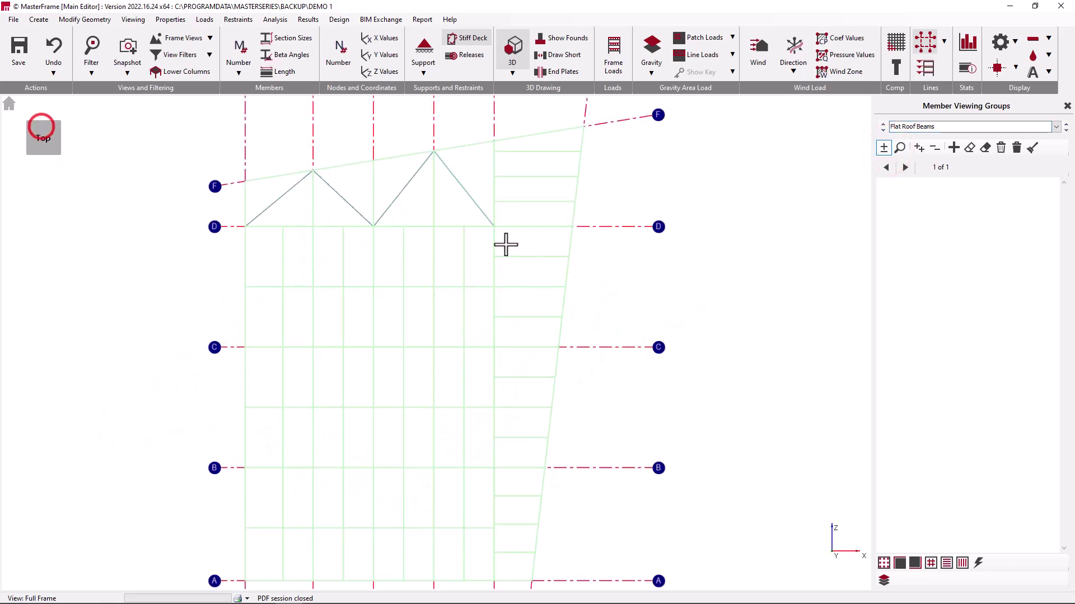
left_click_drag(537, 146, 506, 506)
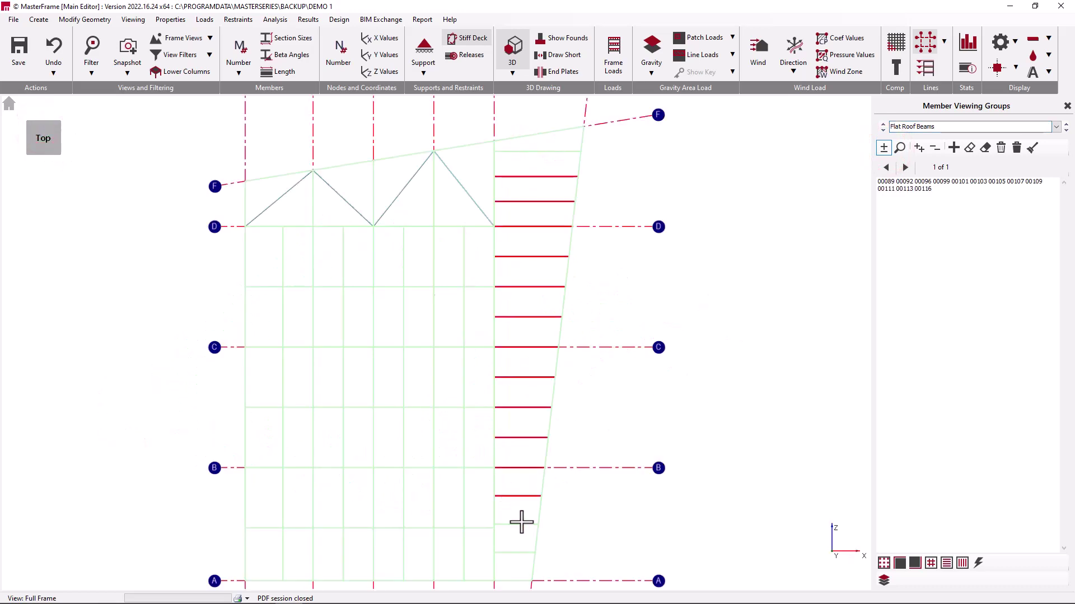
left_click(520, 525)
left_click(508, 553)
left_click(56, 150)
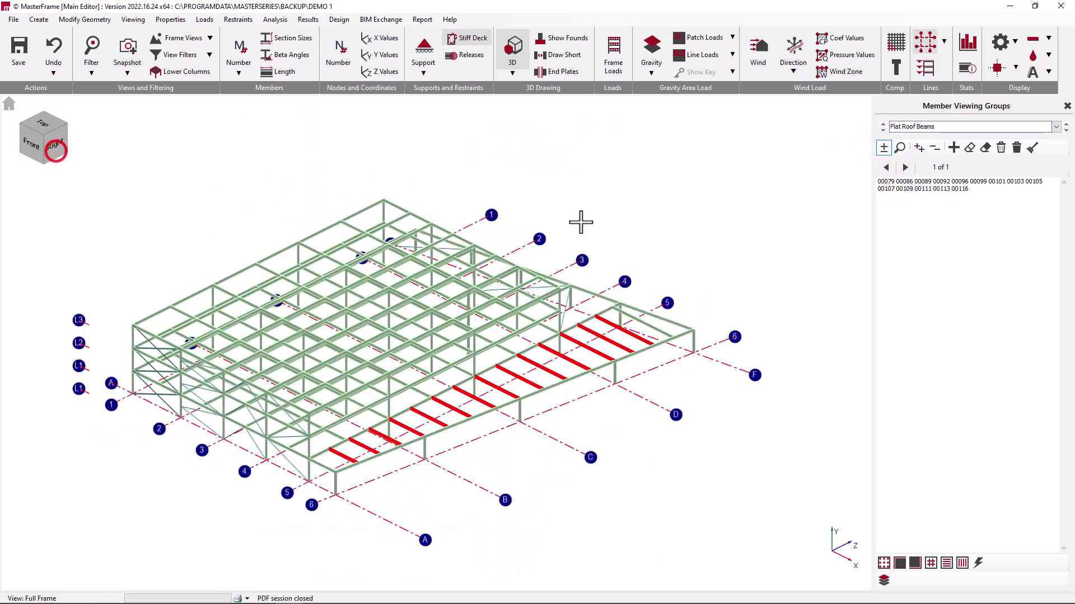
left_click(884, 148)
Create a 'Columns in GL6' group holding the five columns on gridline 6.
left_click(919, 147)
type("Columns in GL6")
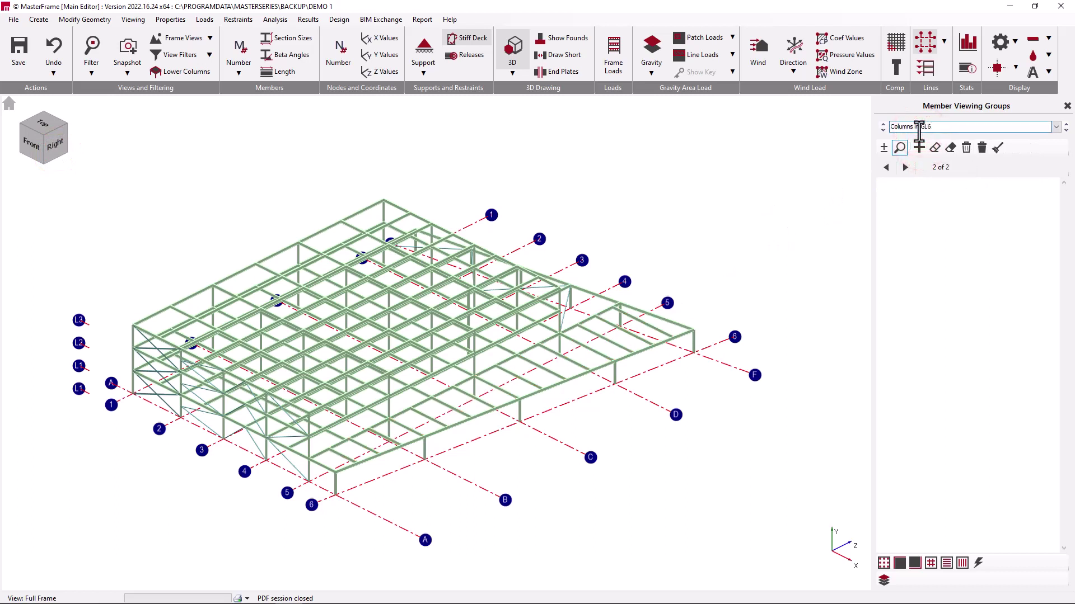
left_click(883, 147)
left_click(694, 342)
left_click(615, 374)
left_click(519, 410)
left_click(424, 448)
left_click(334, 485)
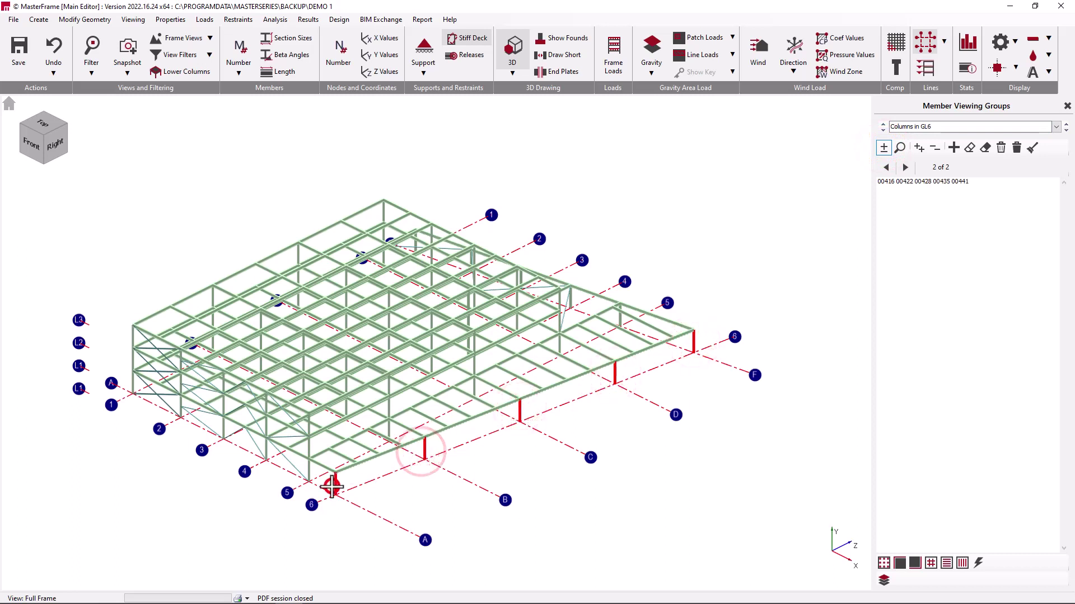
Filter the view by member viewing group to show only Flat Roof Beams.
left_click(1067, 106)
left_click(209, 55)
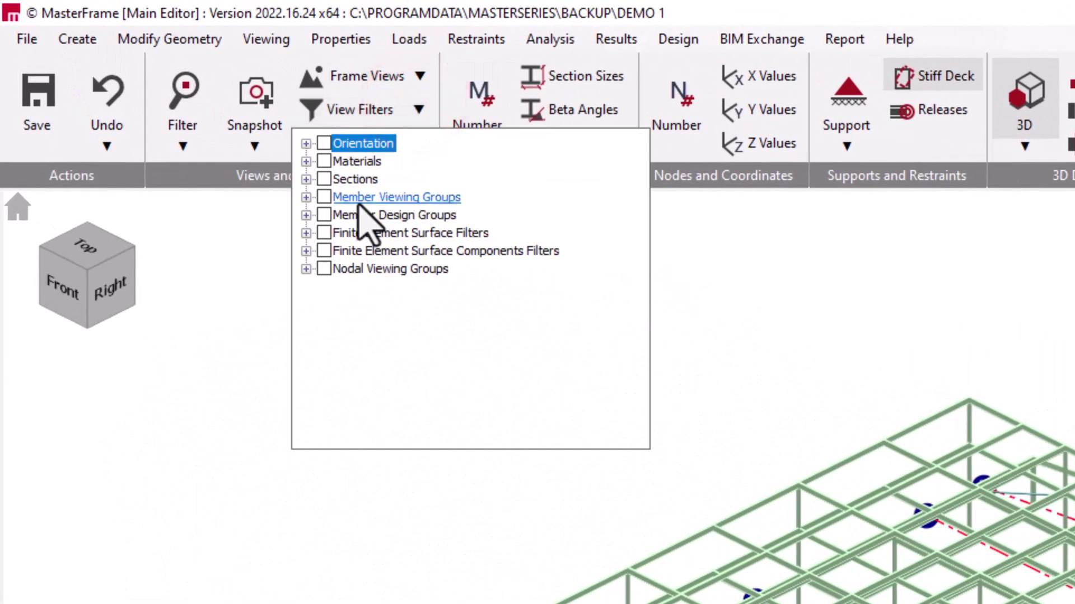
left_click(306, 199)
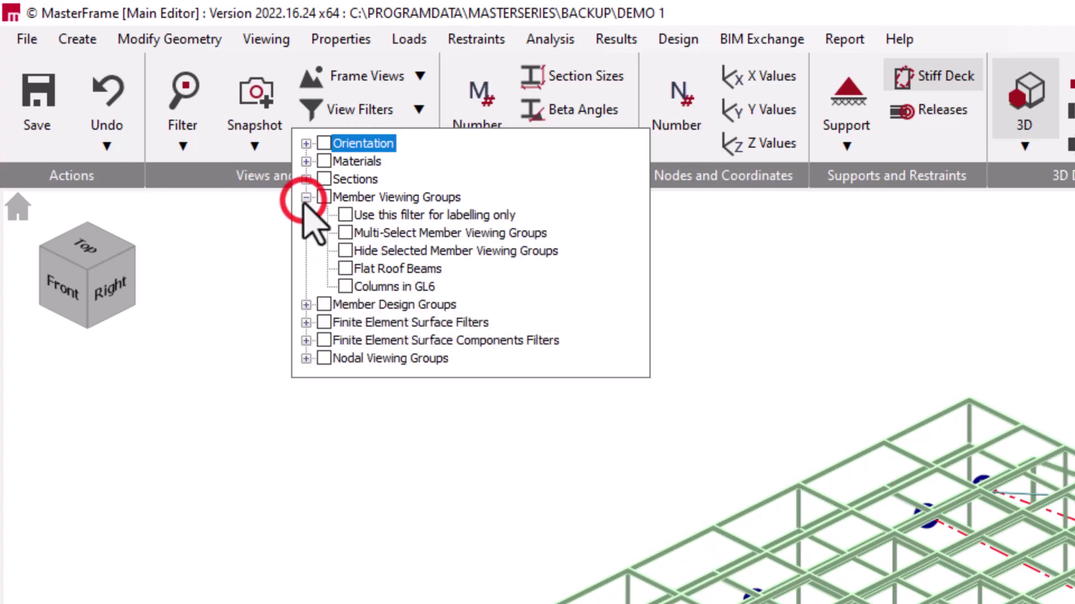
left_click(324, 197)
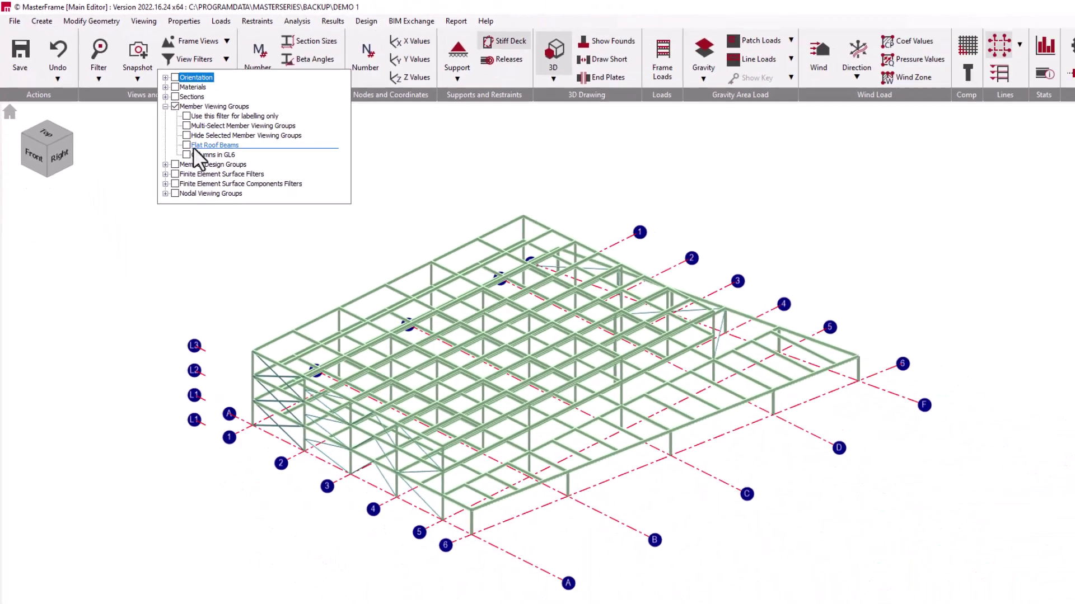
left_click(346, 270)
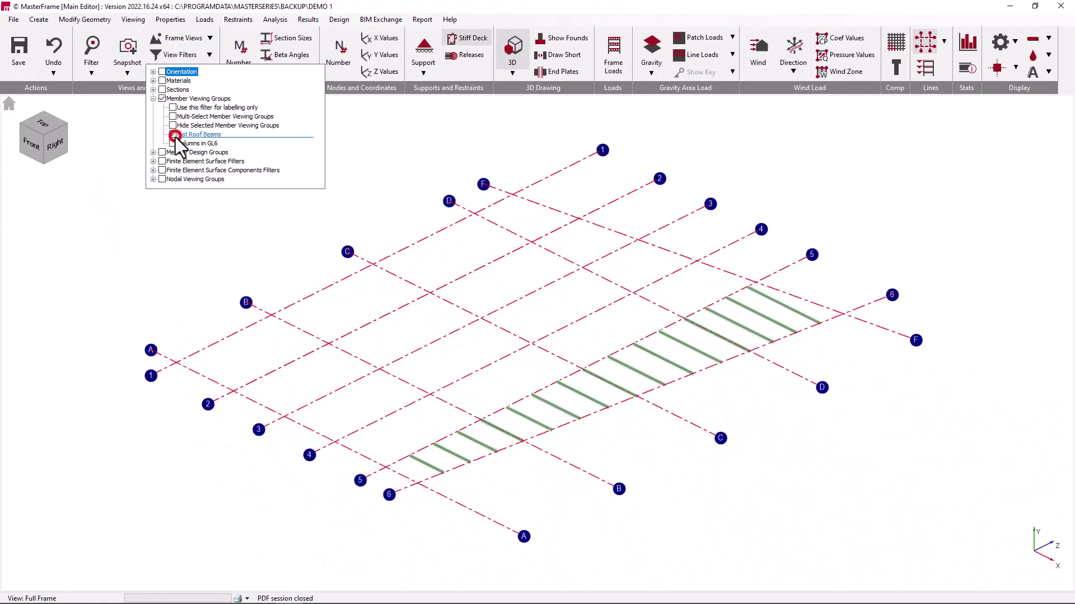
Try Hide Selected and Multi-Select with Flat Roof Beams and Columns in GL6, then turn the group filter off.
left_click(238, 143)
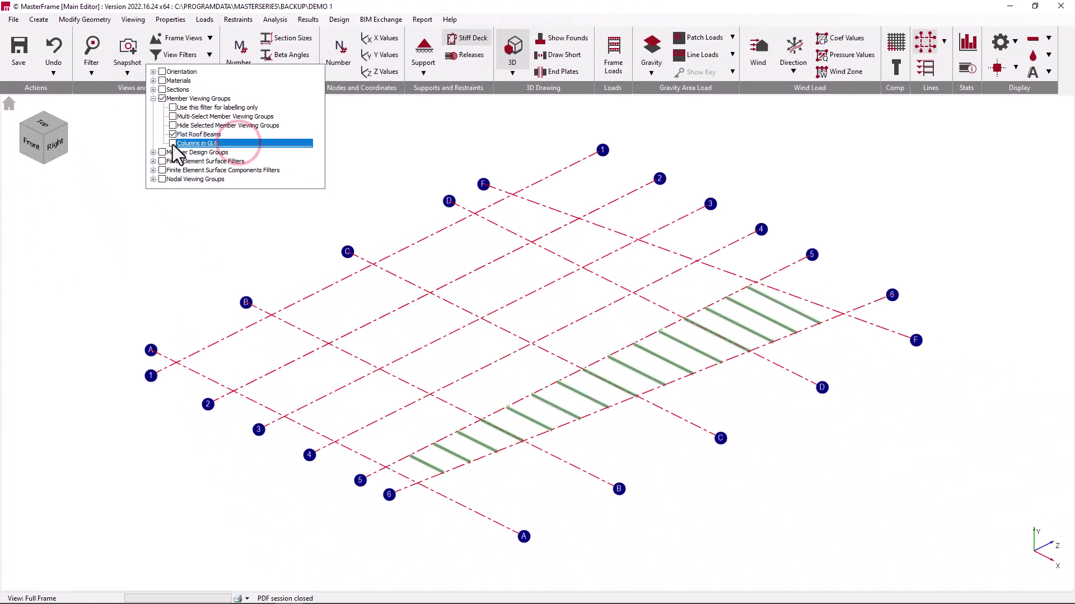
left_click(173, 143)
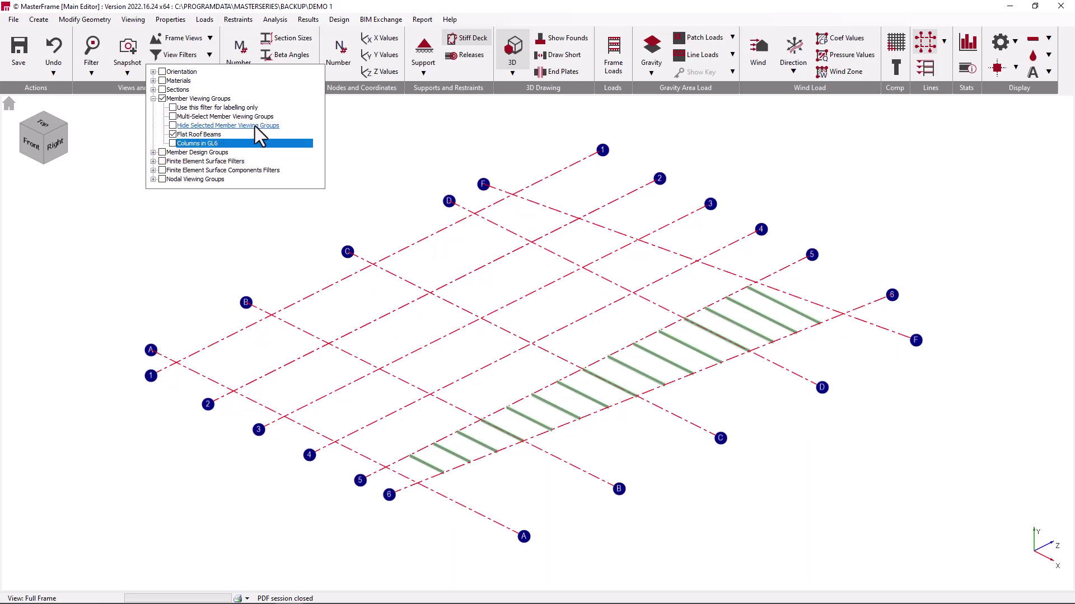
left_click(254, 126)
left_click(173, 126)
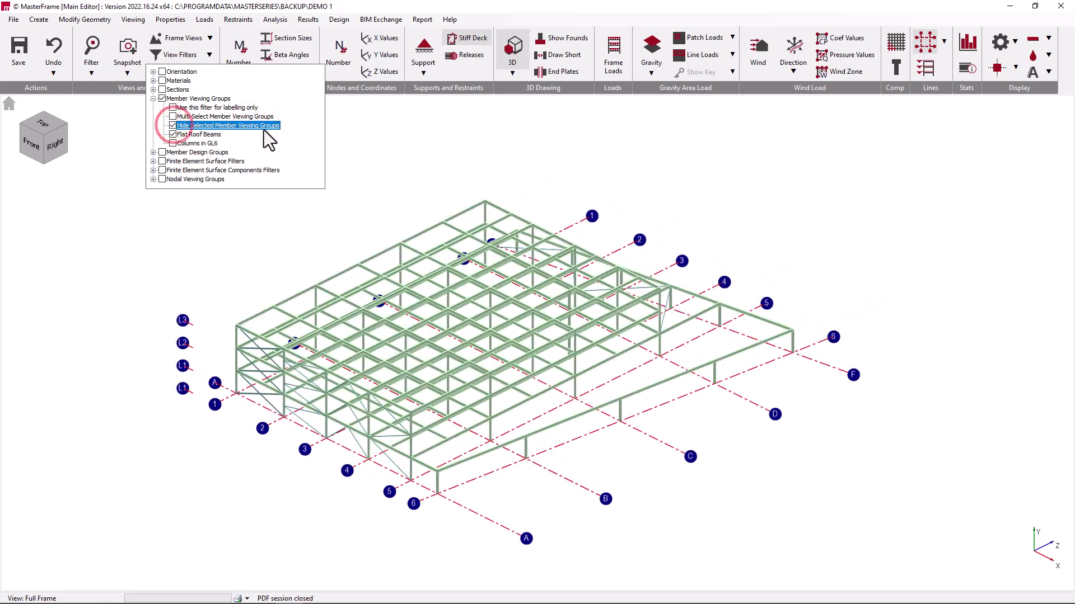
left_click(173, 126)
left_click(173, 117)
left_click(173, 143)
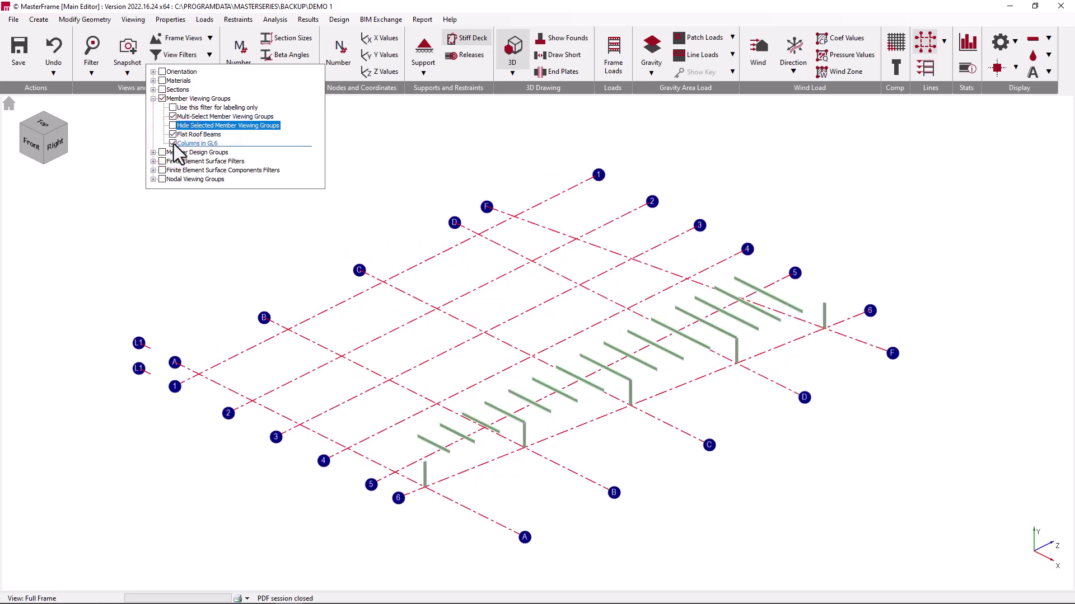
left_click(162, 98)
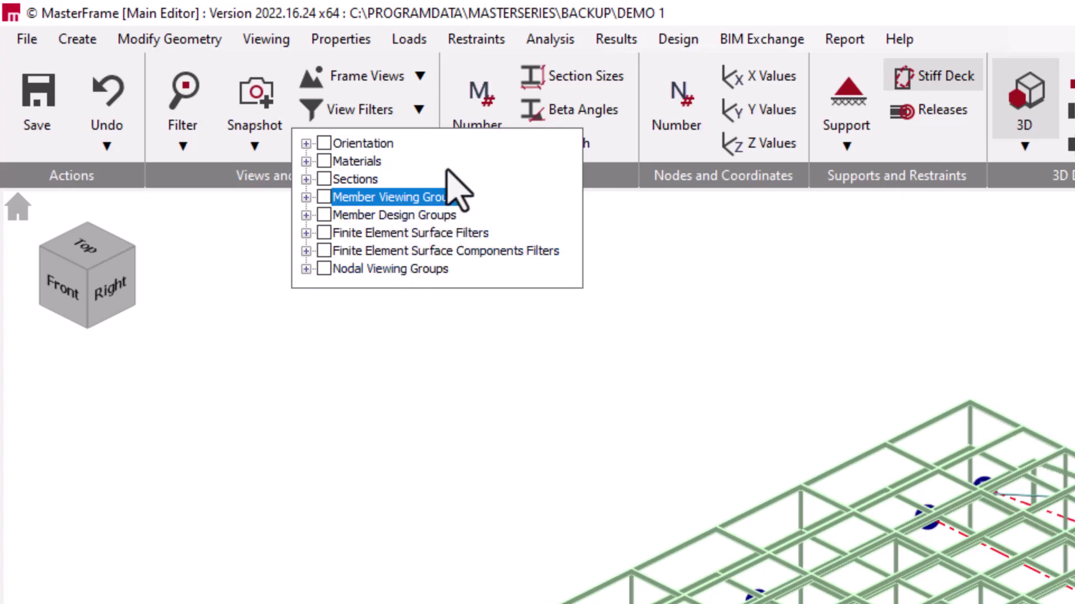
Filter by material, showing steel, concrete, composite, timber, bracing and dummy members one at a time.
left_click(306, 162)
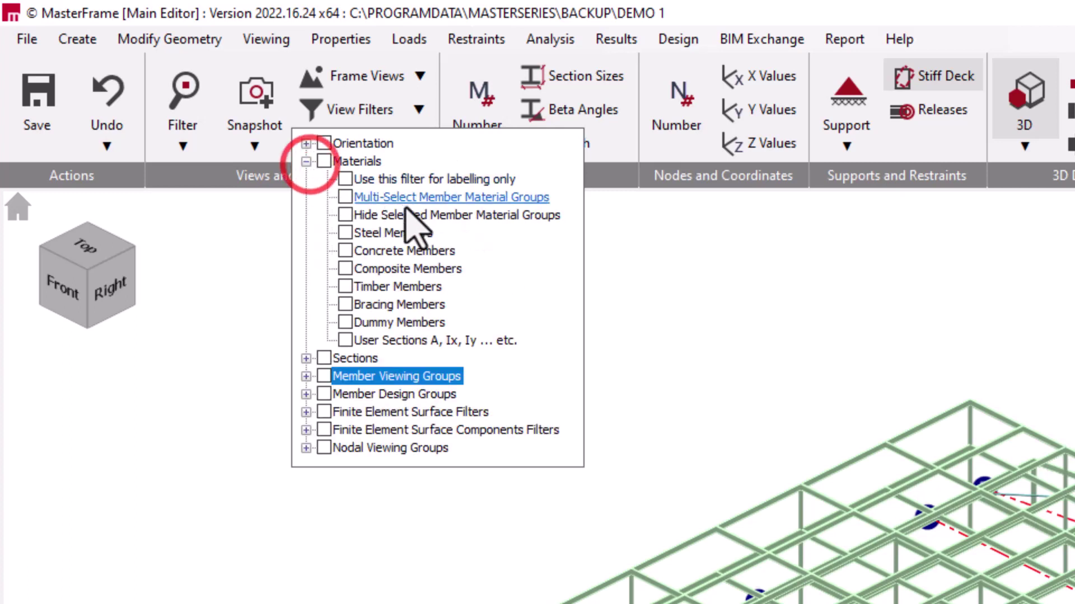
left_click(345, 233)
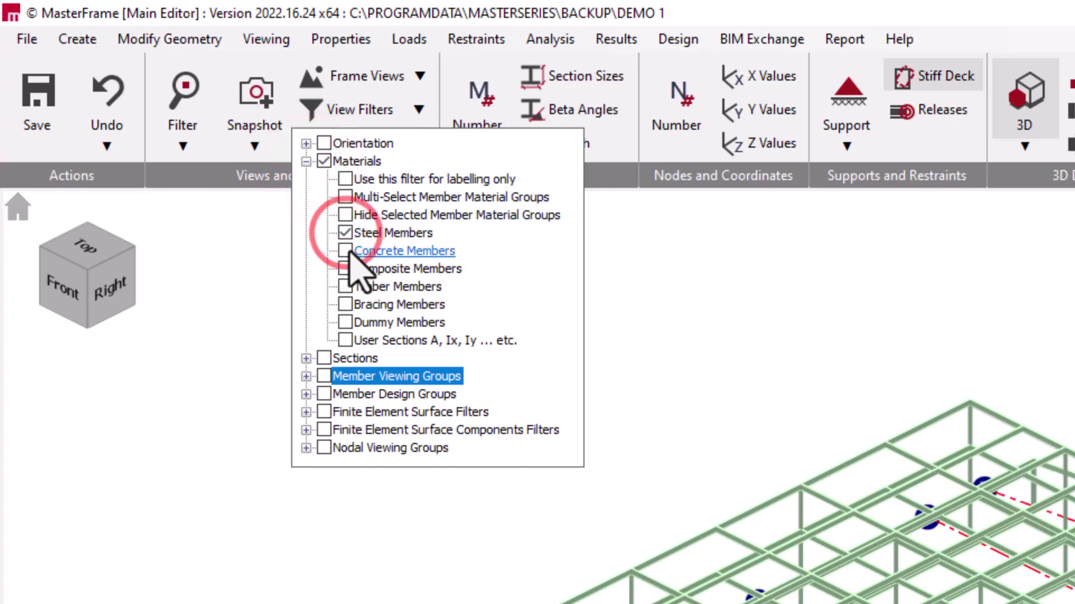
left_click(345, 250)
left_click(344, 268)
left_click(345, 286)
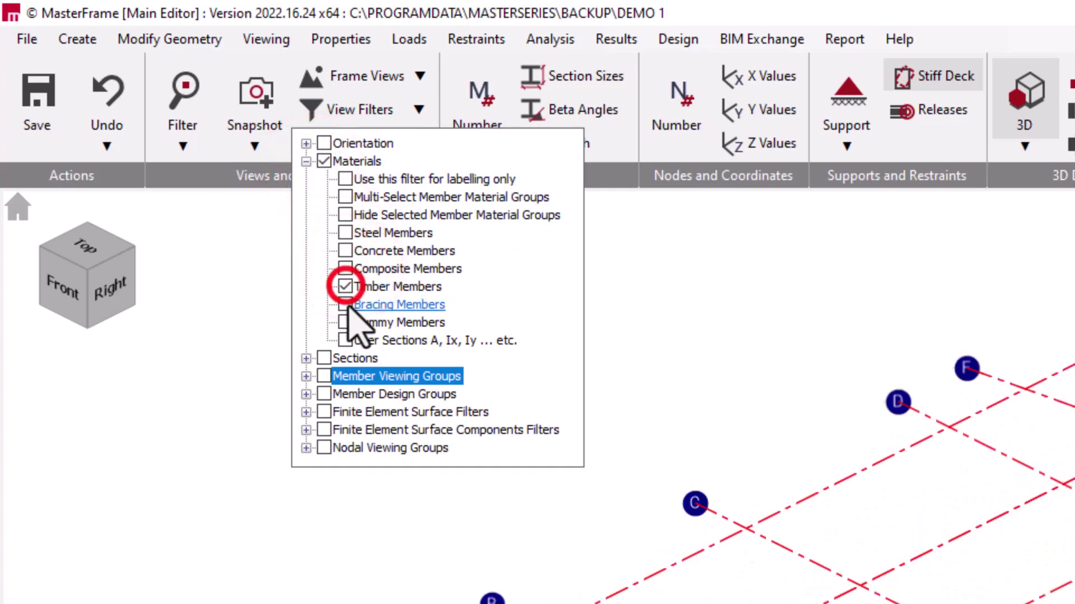
left_click(345, 305)
left_click(344, 322)
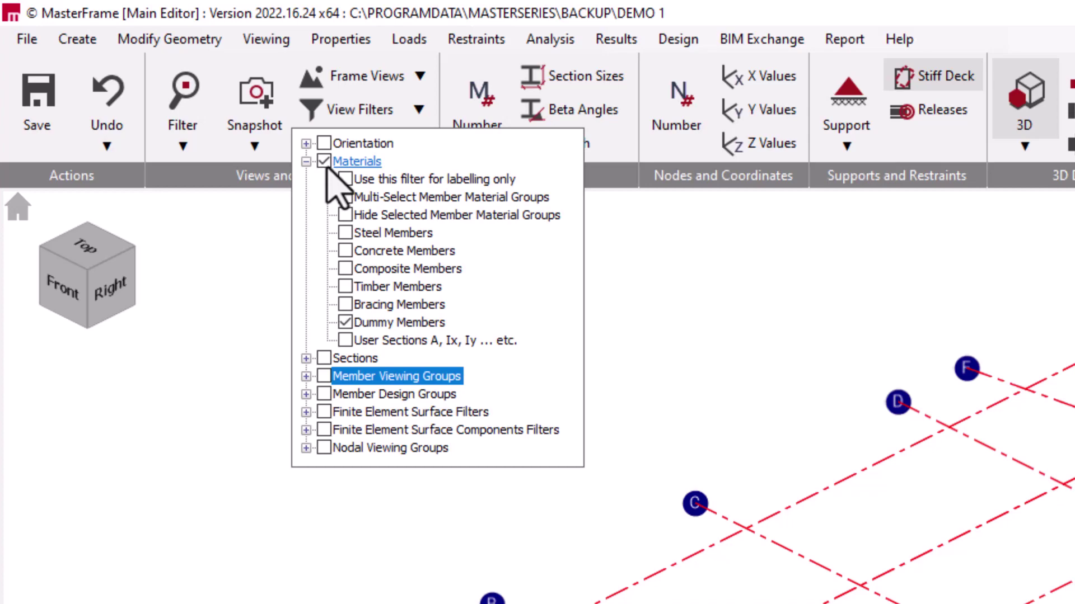
Toggle the material filter off and on, then isolate steel, concrete, timber and bracing in turn.
left_click(323, 161)
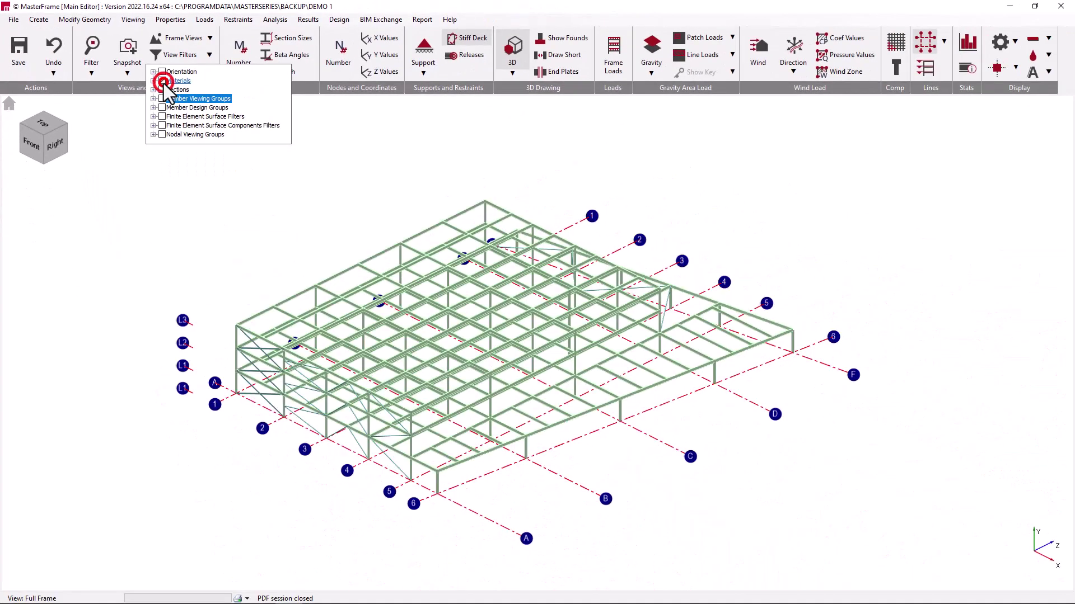
left_click(162, 81)
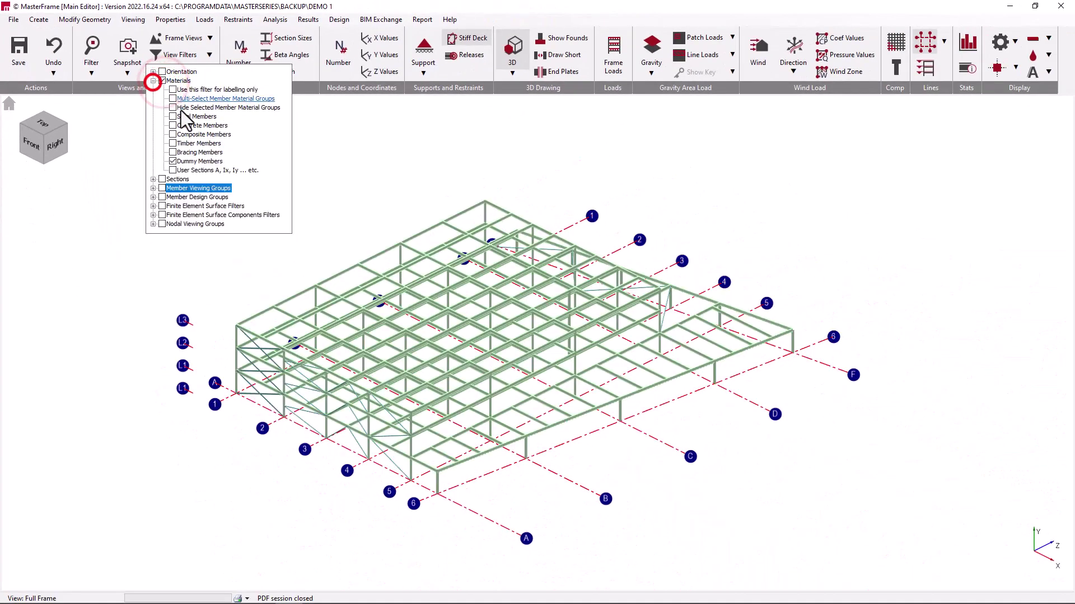
left_click(174, 116)
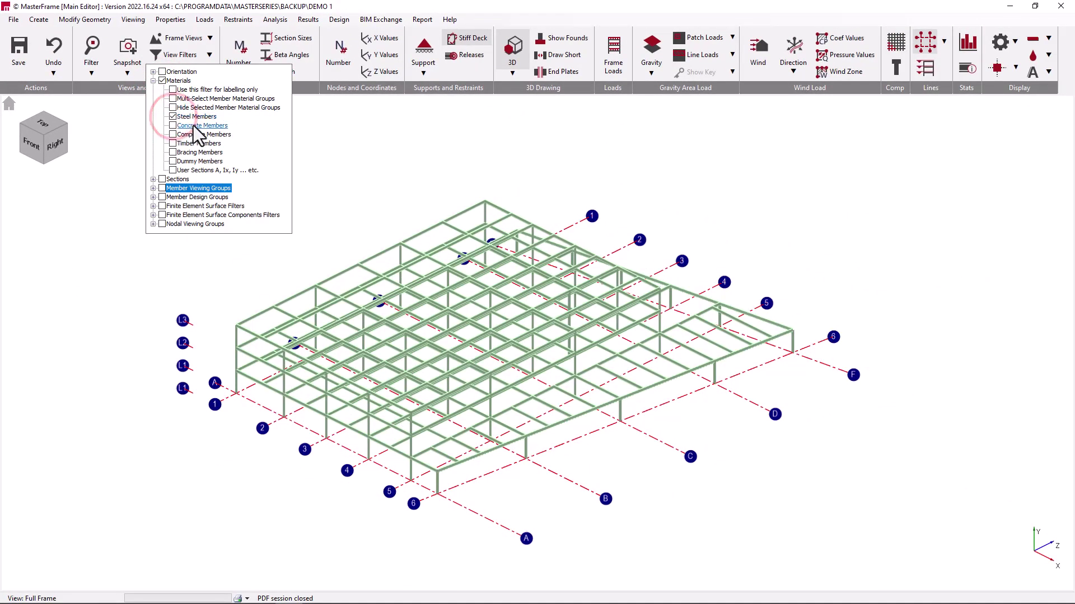
left_click(172, 125)
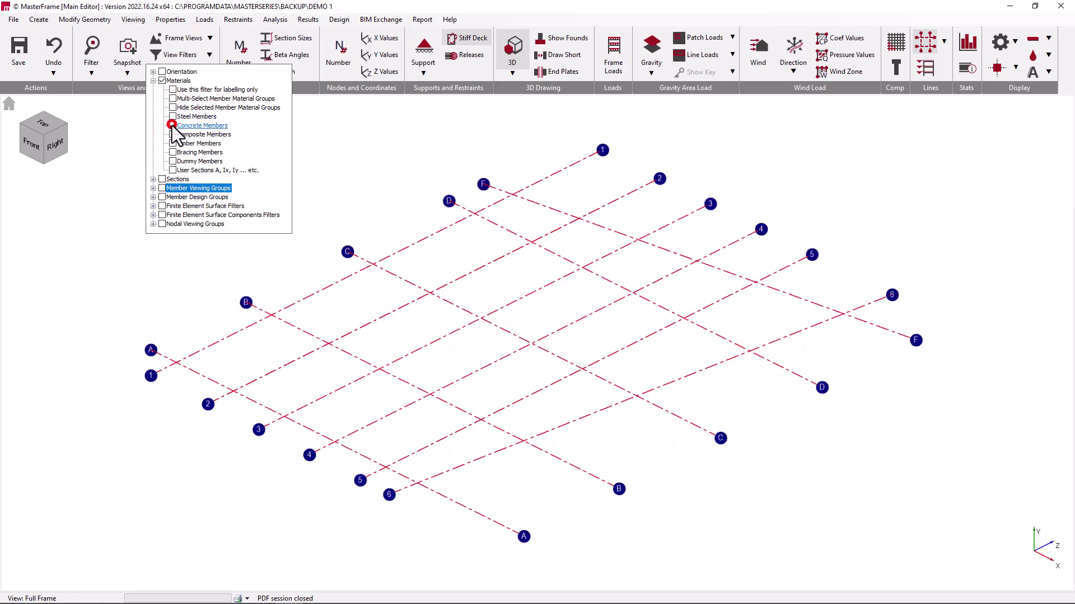
left_click(173, 143)
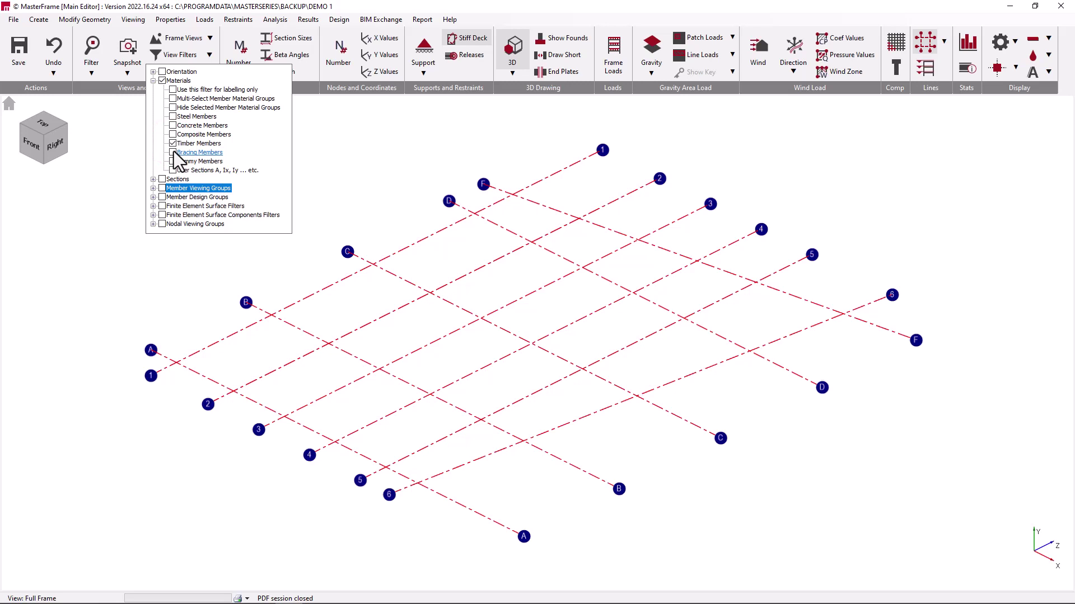
left_click(172, 152)
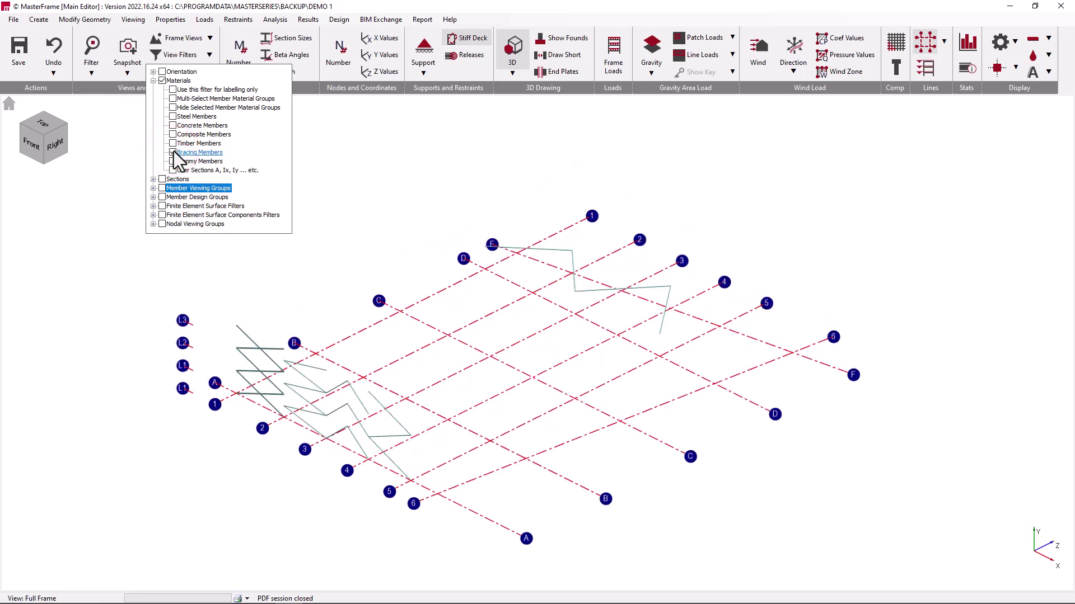
Enable Multi-Select and include steel, concrete, composite, timber and bracing together.
left_click(173, 99)
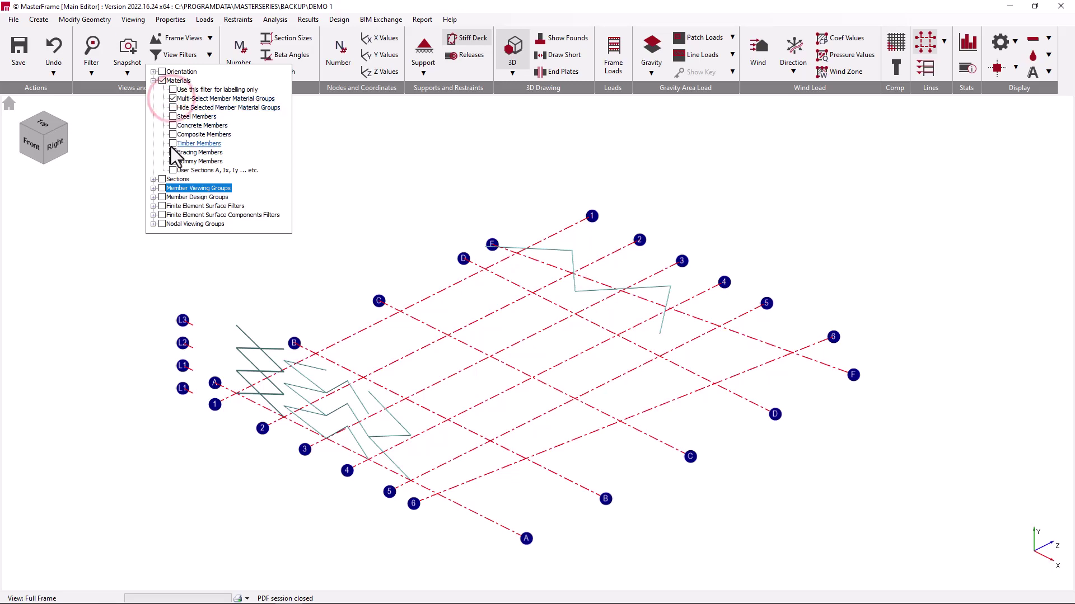
left_click(173, 116)
left_click(173, 125)
left_click(173, 134)
left_click(172, 143)
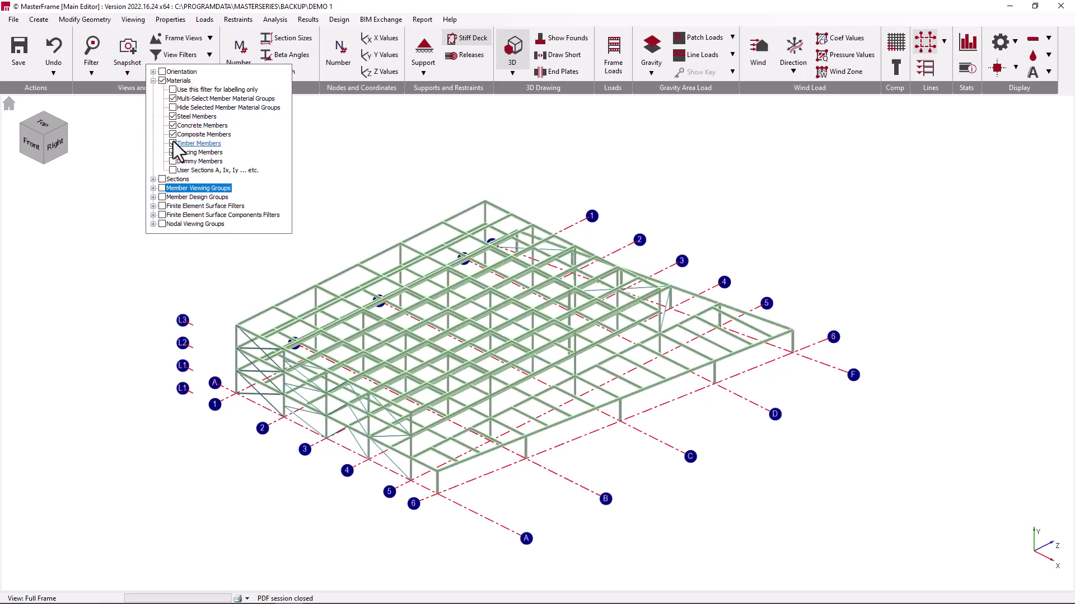
left_click(172, 152)
Switch to hiding the selected materials, then untick bracing, steel and concrete.
left_click(173, 107)
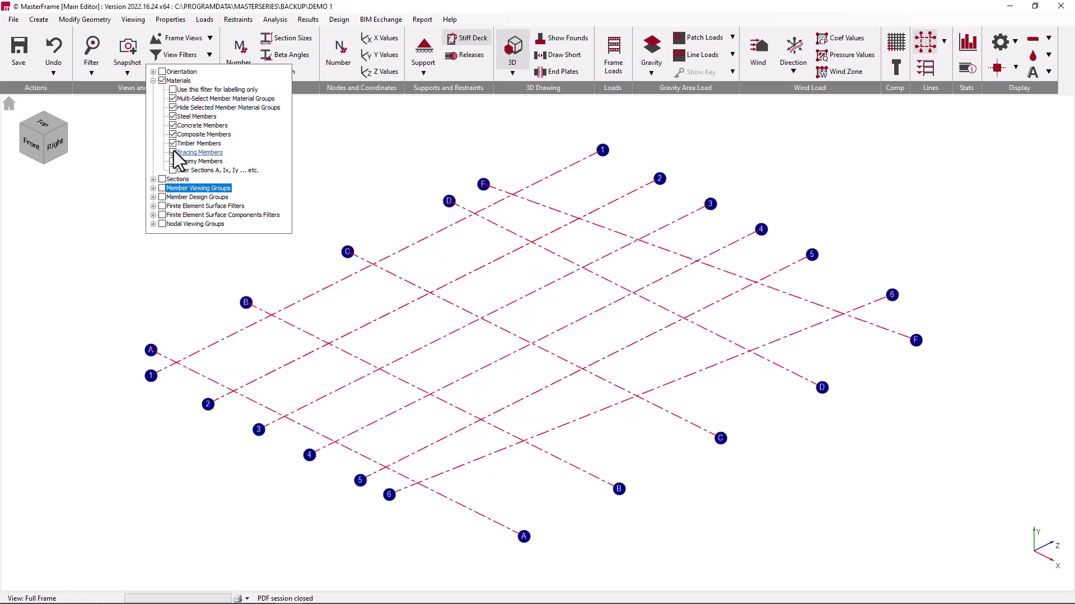
left_click(173, 152)
left_click(173, 116)
left_click(173, 125)
Replace the material filter with an orientation filter, showing horizontal east-west, then north-south members.
left_click(214, 106)
left_click(214, 95)
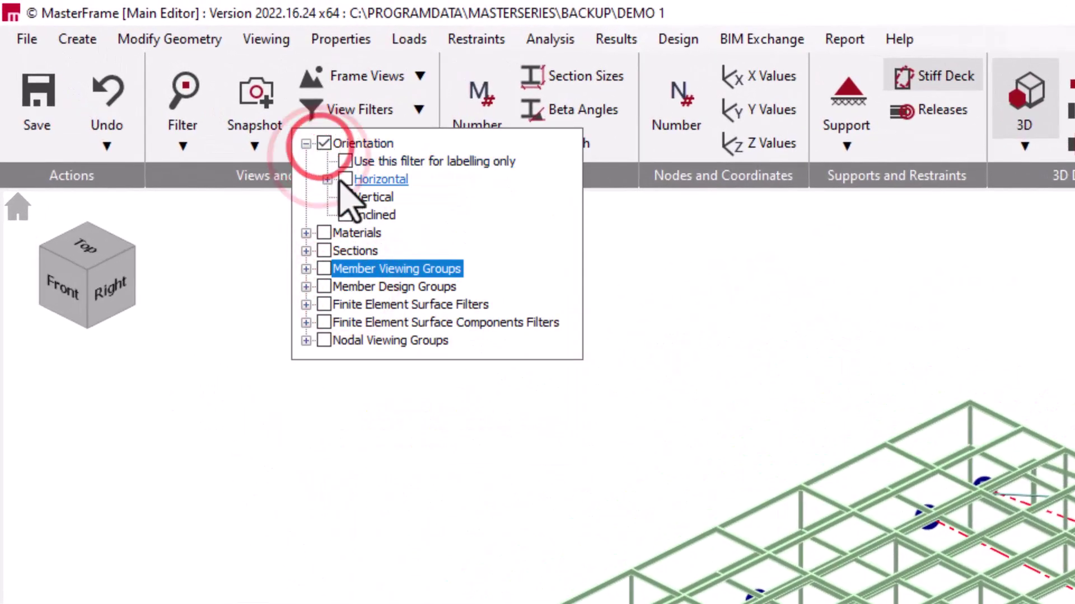
left_click(327, 179)
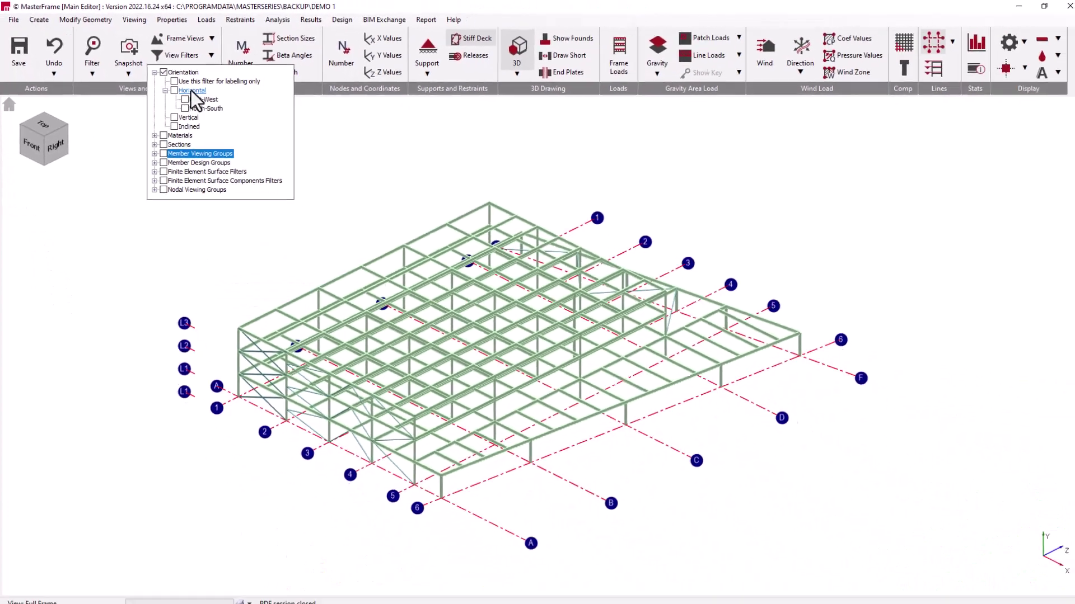
left_click(344, 179)
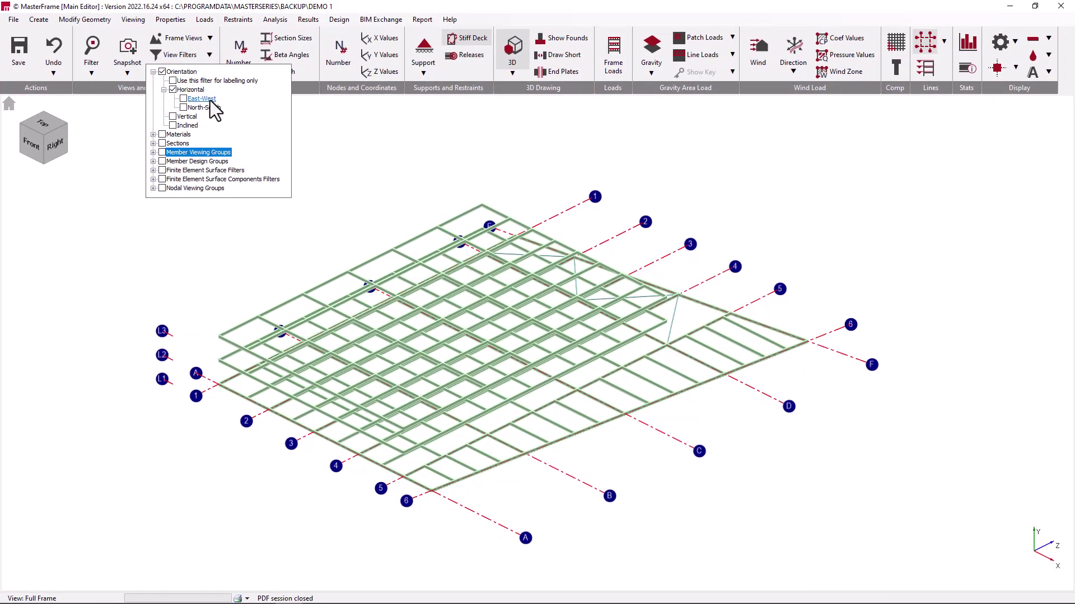
left_click(183, 98)
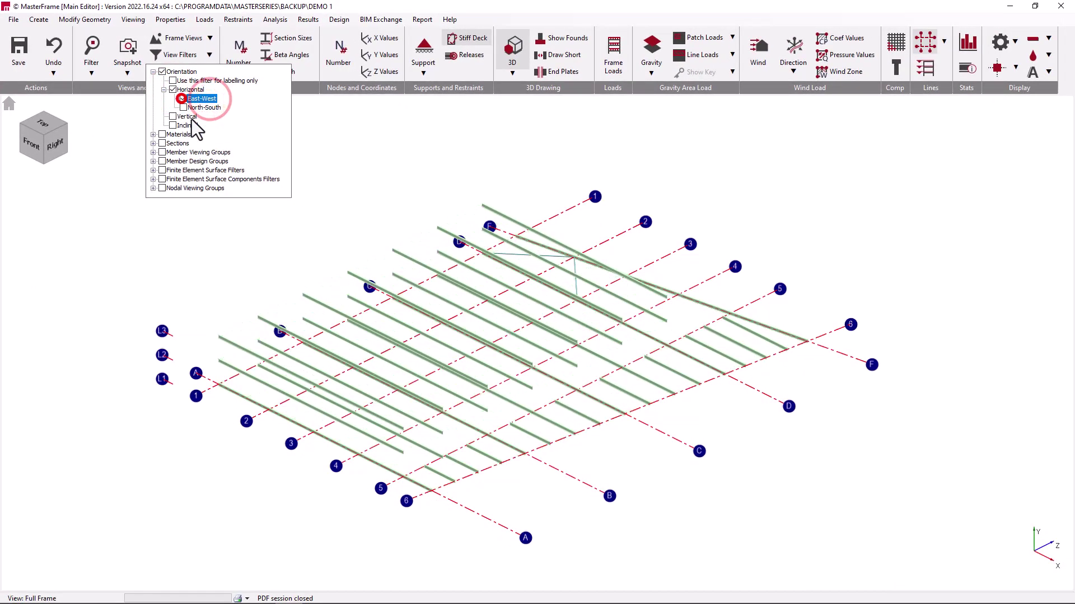
left_click(183, 108)
left_click(183, 98)
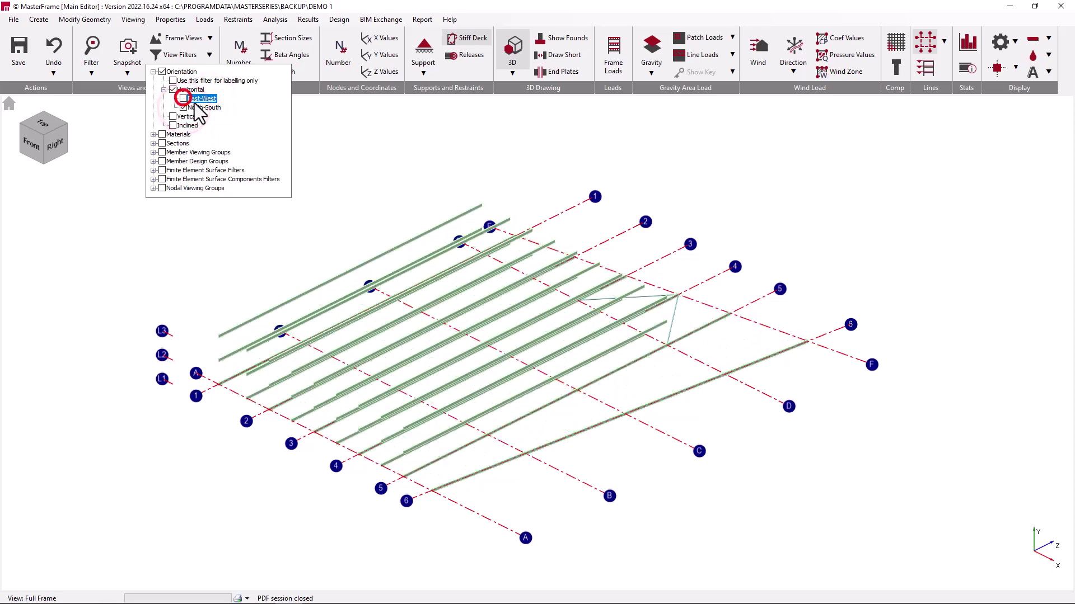
Show vertical members, then only inclined bracing, then turn the orientation filter off.
left_click(173, 116)
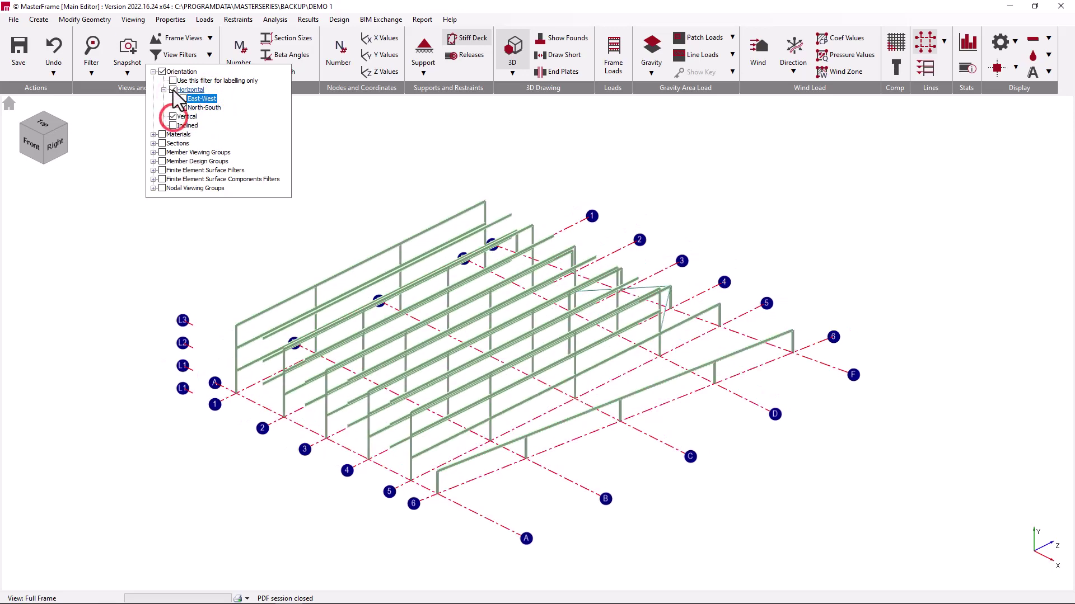
left_click(173, 90)
left_click(173, 99)
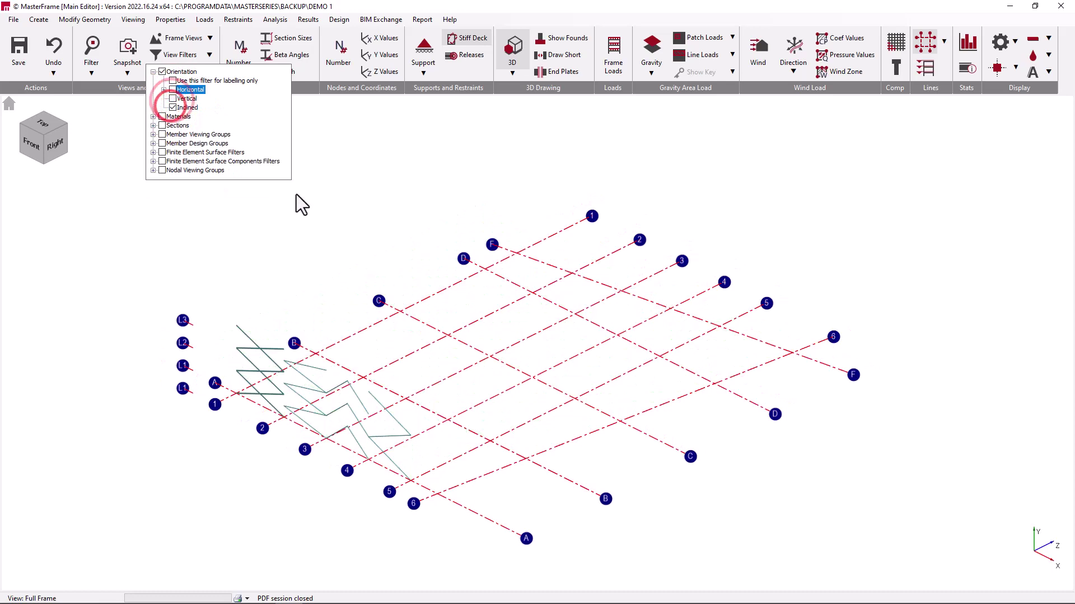
left_click(163, 90)
left_click(162, 71)
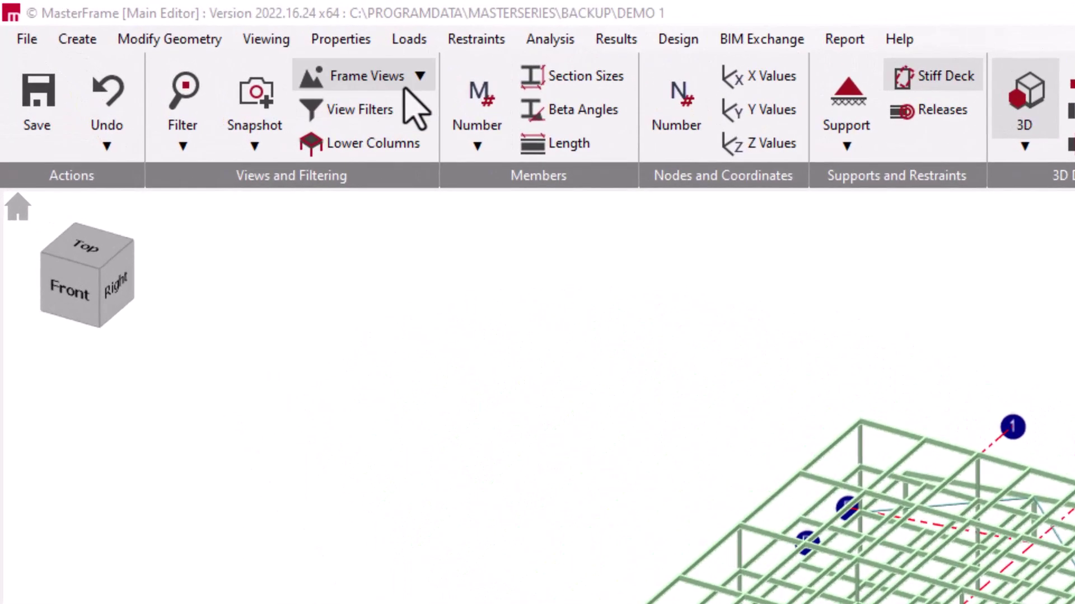
Check the Front Elevation frame view's X, Y and Z range end values in Edit Frame Views.
left_click(202, 39)
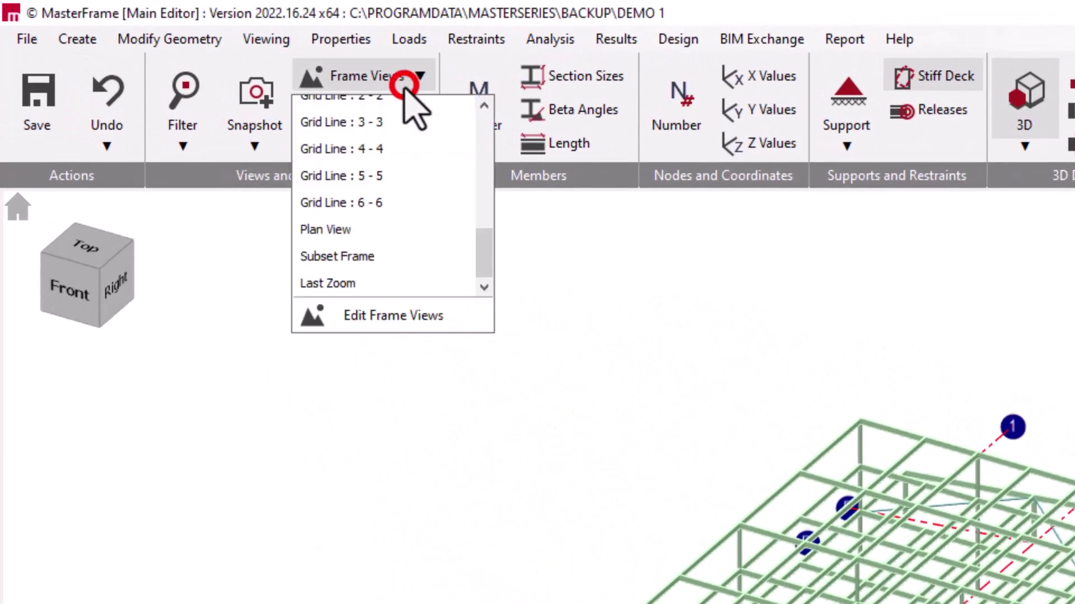
left_click(426, 315)
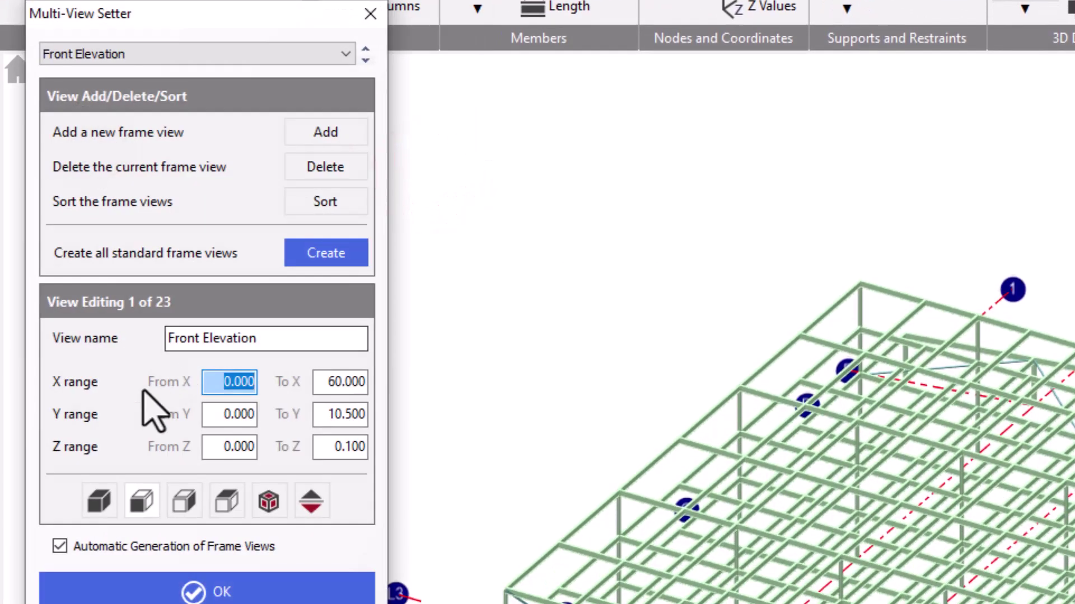
left_click(354, 379)
left_click(353, 413)
left_click(354, 446)
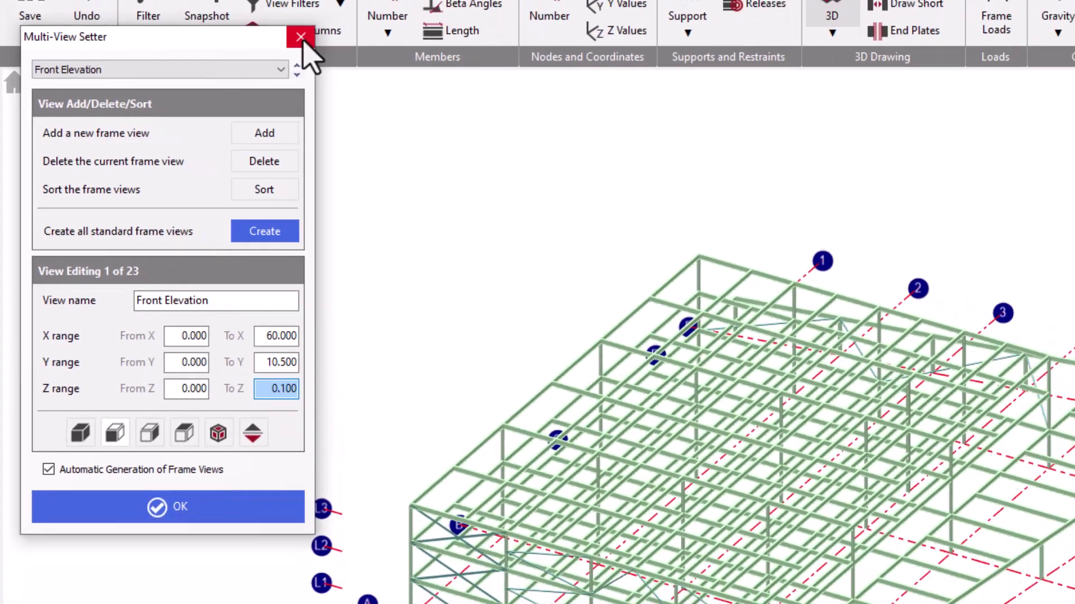
left_click(370, 13)
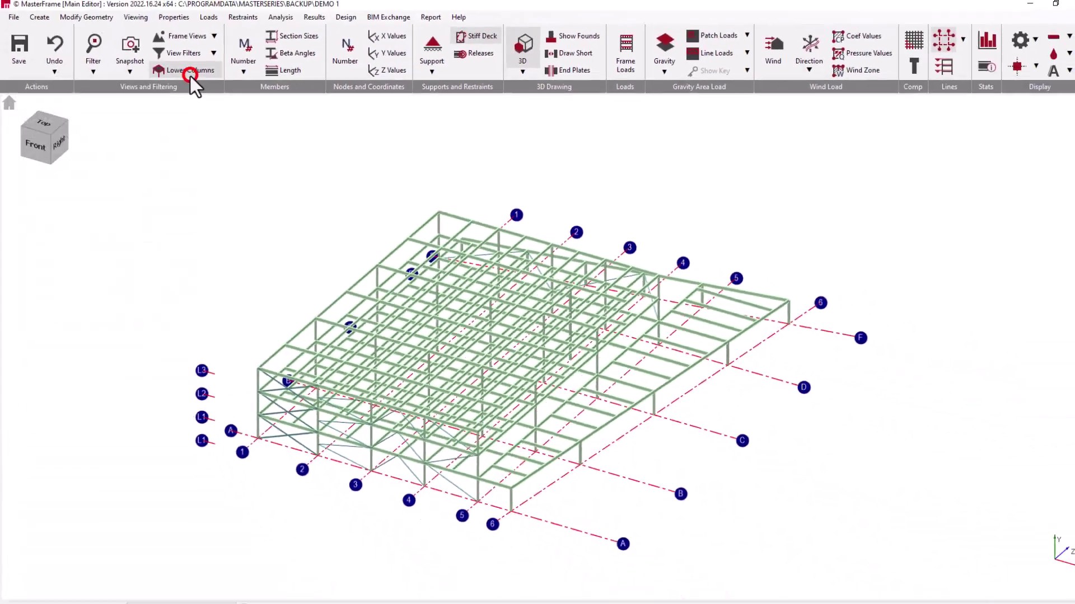
Switch the model to wireframe drawing and back to 3D.
left_click(188, 76)
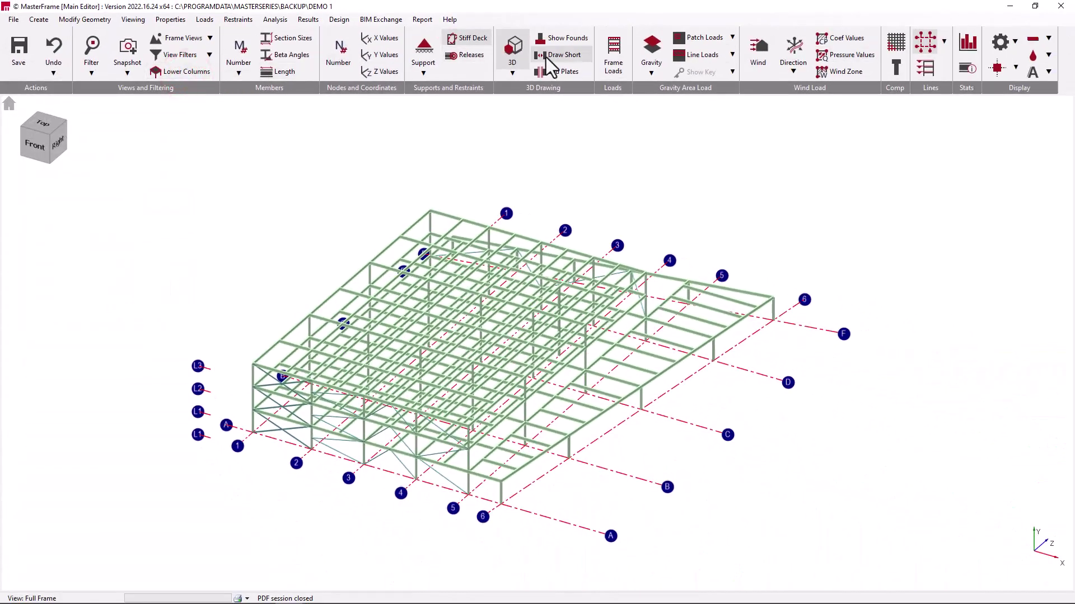
left_click(506, 55)
left_click(500, 59)
Show the Plan at Level 1 view in 3D with members coloured by section.
left_click(523, 78)
left_click(522, 79)
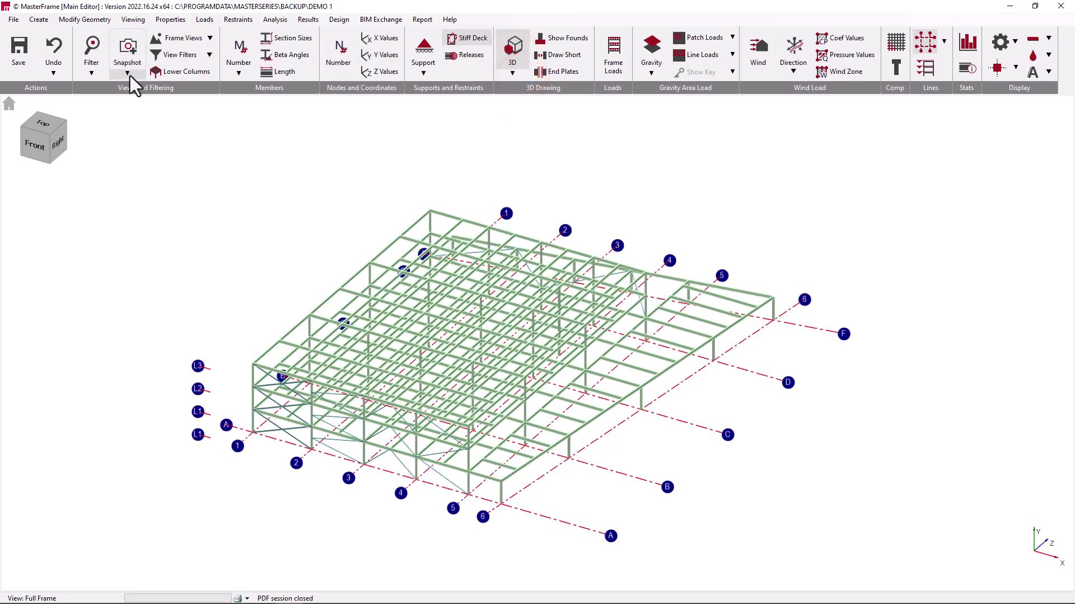
left_click(200, 37)
left_click(199, 37)
left_click(210, 38)
left_click(244, 122)
left_click(206, 82)
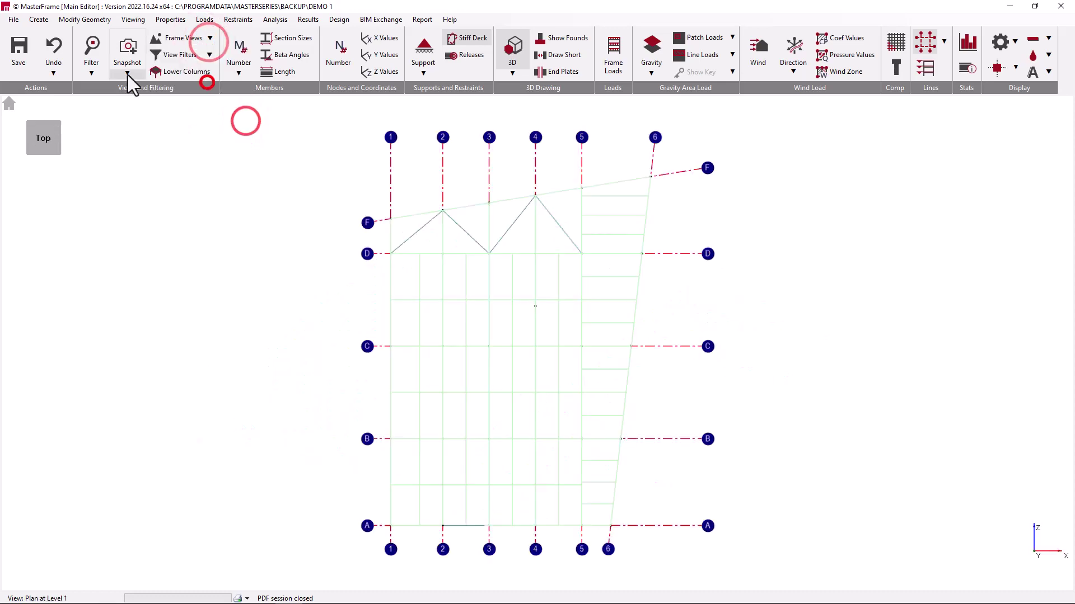
left_click(513, 48)
left_click(512, 72)
left_click(515, 76)
left_click(514, 126)
Save this view as the snapshot 'First Floor Steel'.
scroll(554, 297, "up", 3)
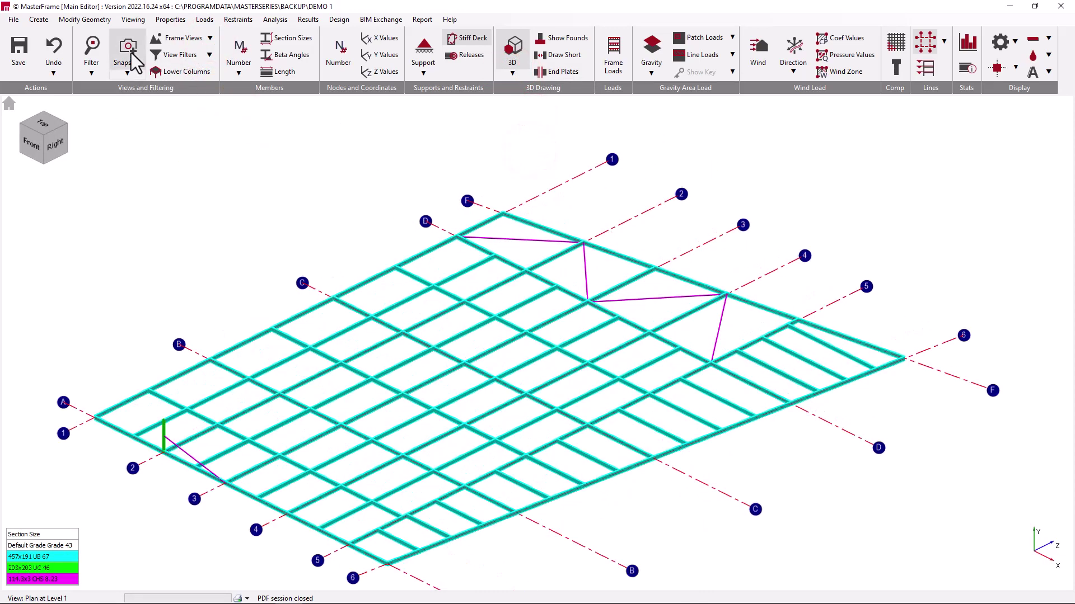
left_click(128, 48)
type("First Floor Steel")
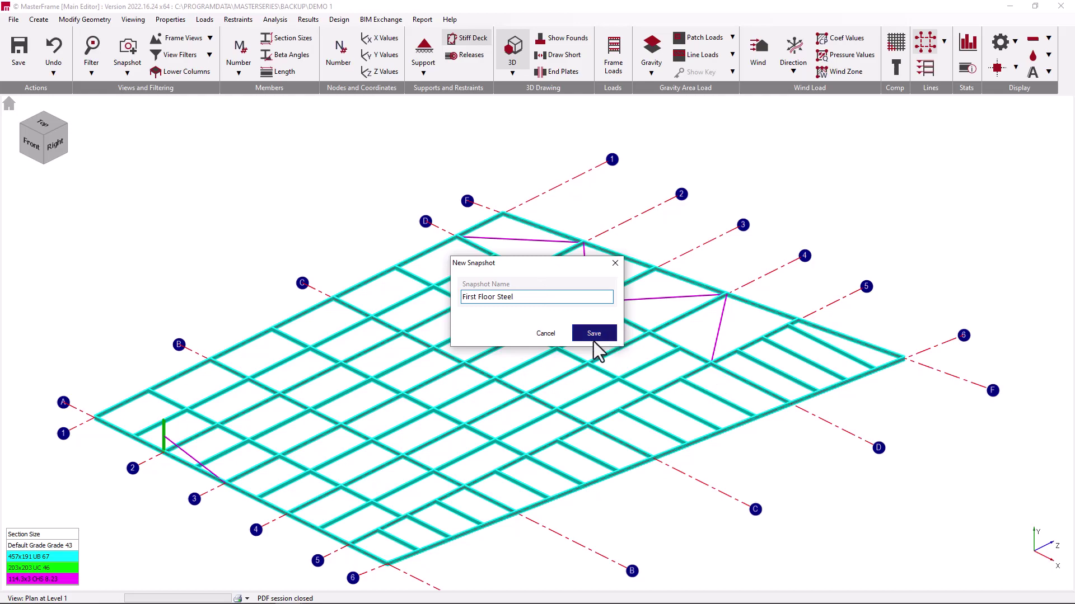
left_click(594, 340)
Save the Subset Frame view, seen from the left, as the snapshot Subset Frame Steel.
left_click(208, 38)
left_click(220, 130)
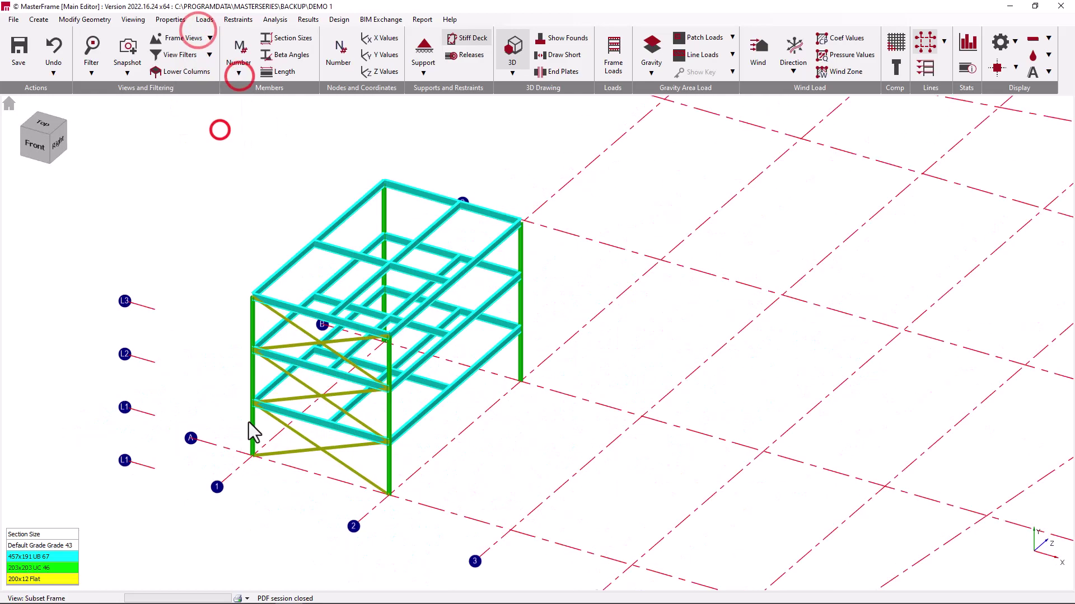
left_click(25, 128)
left_click(126, 54)
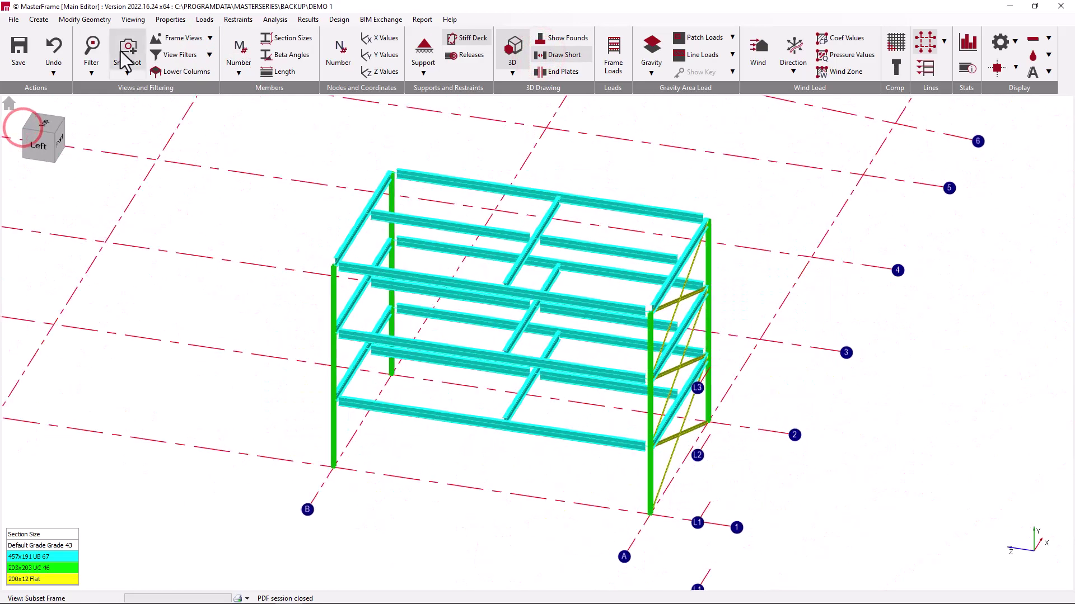
type("Frame Side")
key("Return")
Return to the full frame and generate snapshots for all frame views.
left_click(8, 104)
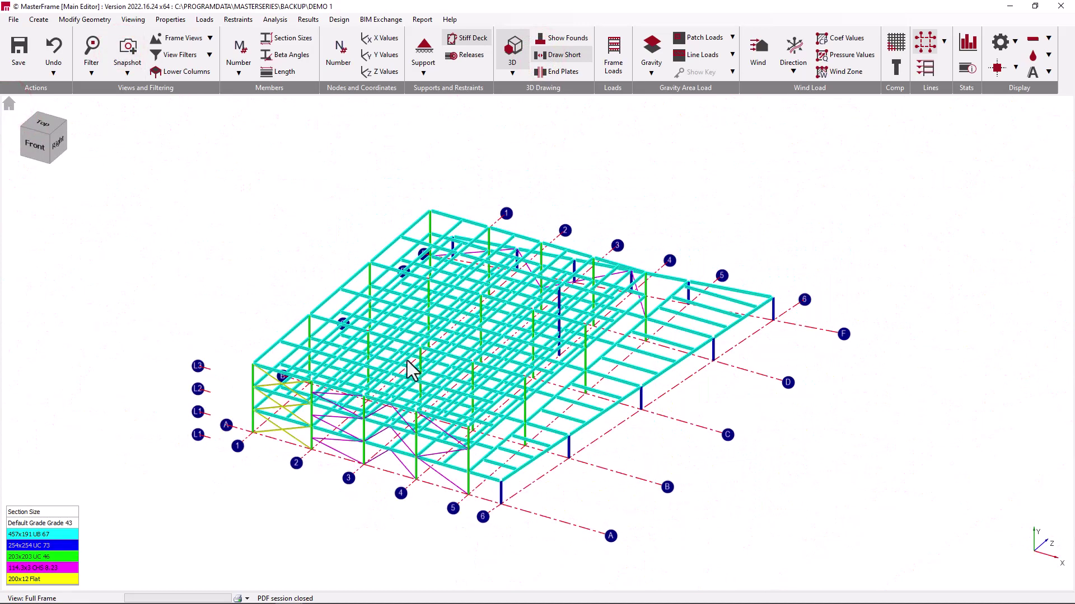
scroll(401, 370, "up", 2)
left_click(128, 73)
left_click(165, 158)
left_click_drag(458, 260, 250, 162)
left_click(322, 215)
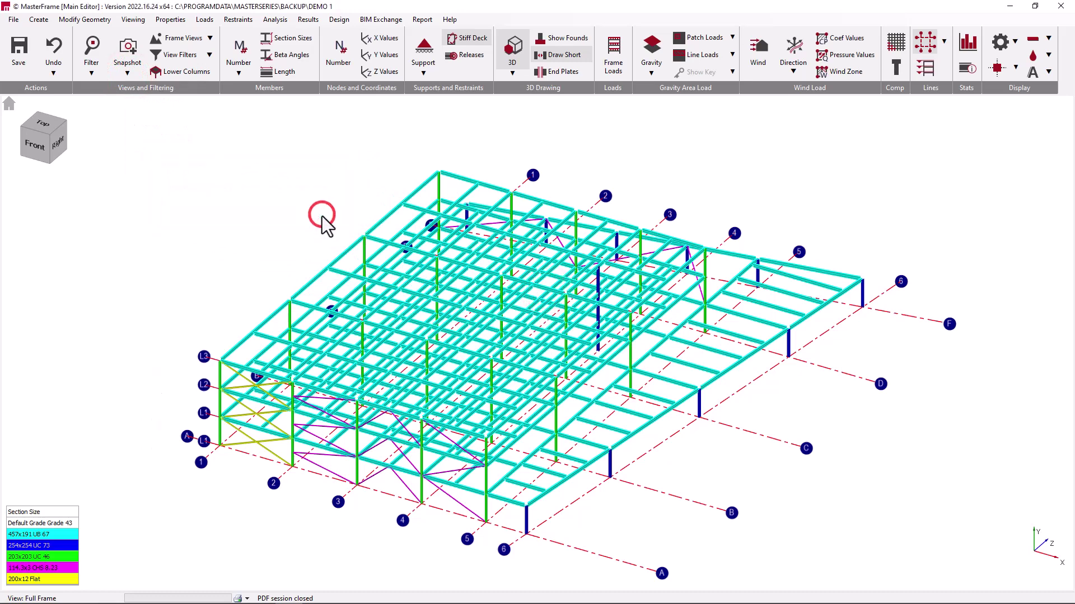
left_click(114, 73)
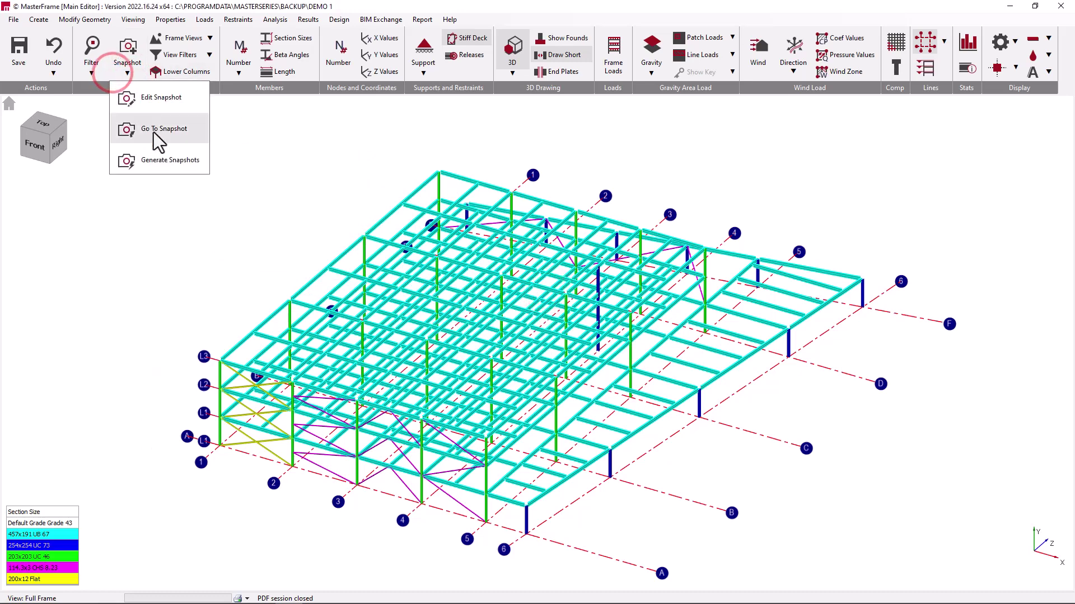
left_click(199, 128)
scroll(572, 296, "down", 1)
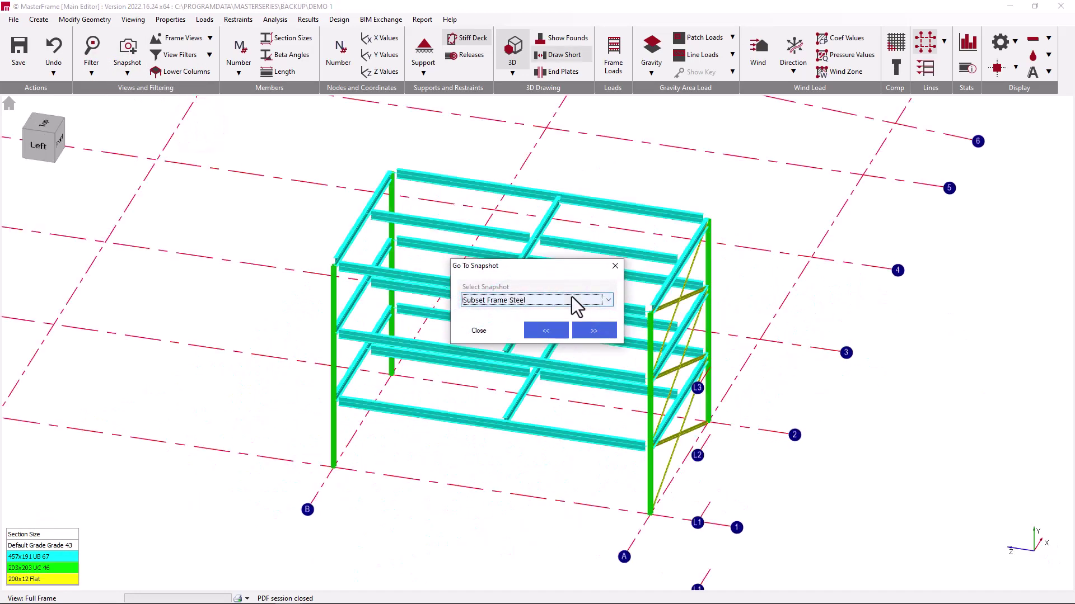
scroll(572, 297, "down", 1)
left_click(600, 330)
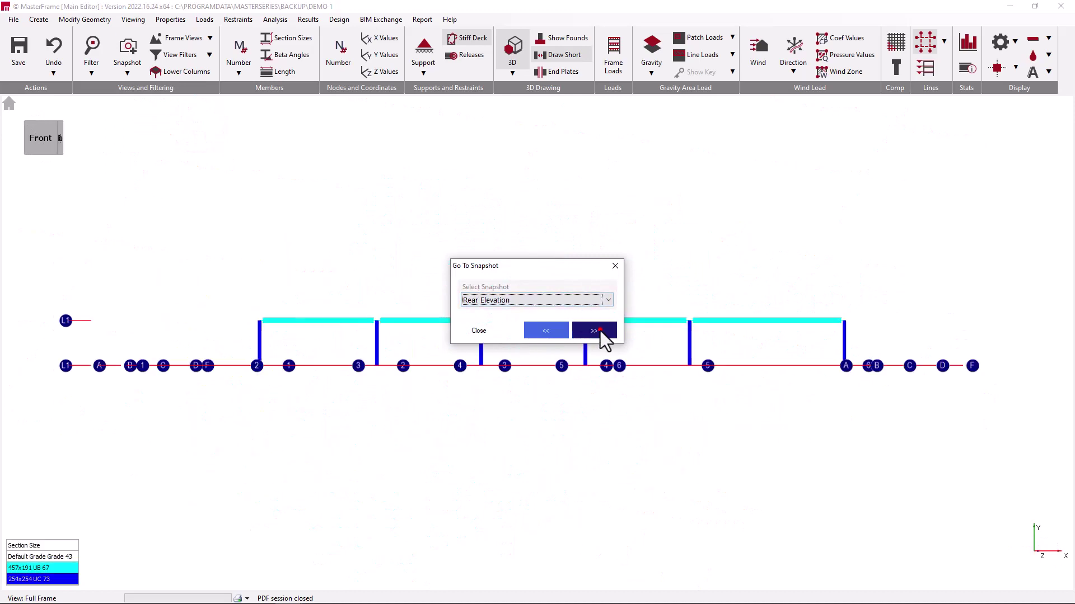
left_click(600, 330)
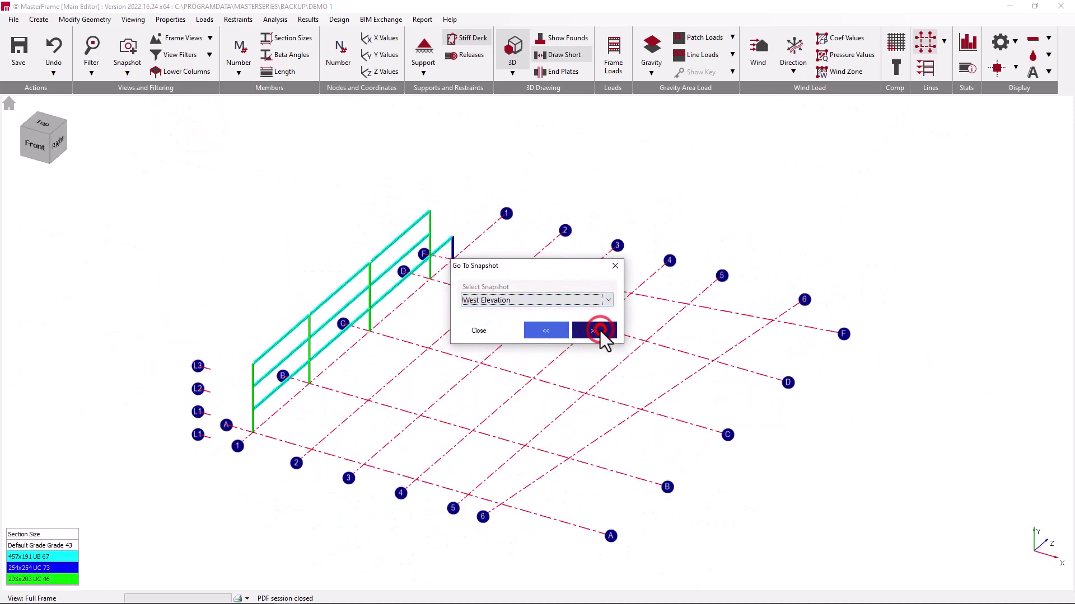
left_click(552, 331)
left_click(552, 330)
left_click(552, 331)
left_click(552, 330)
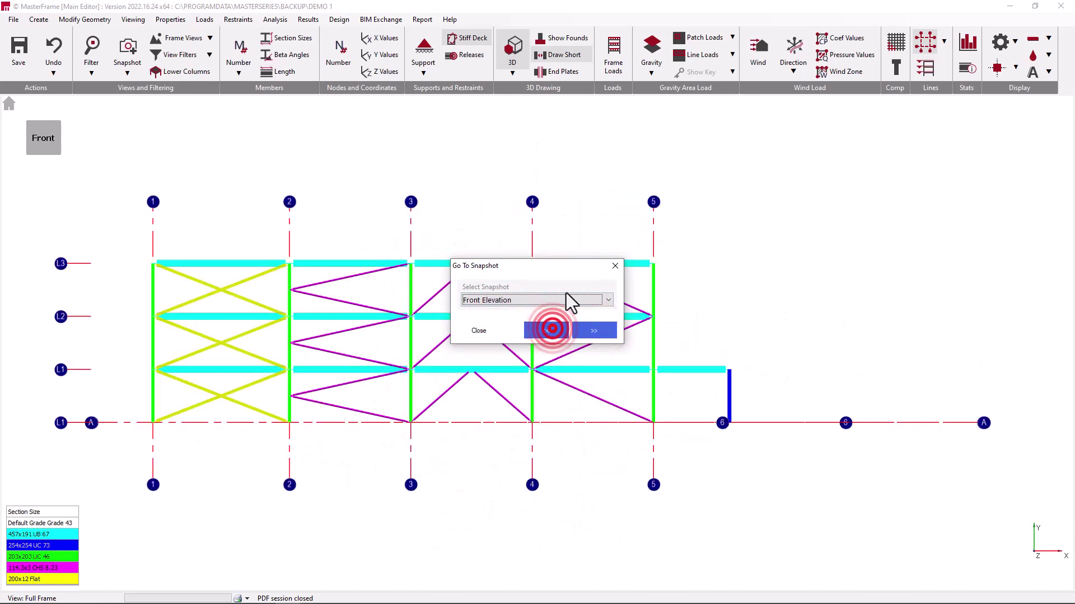
left_click(615, 266)
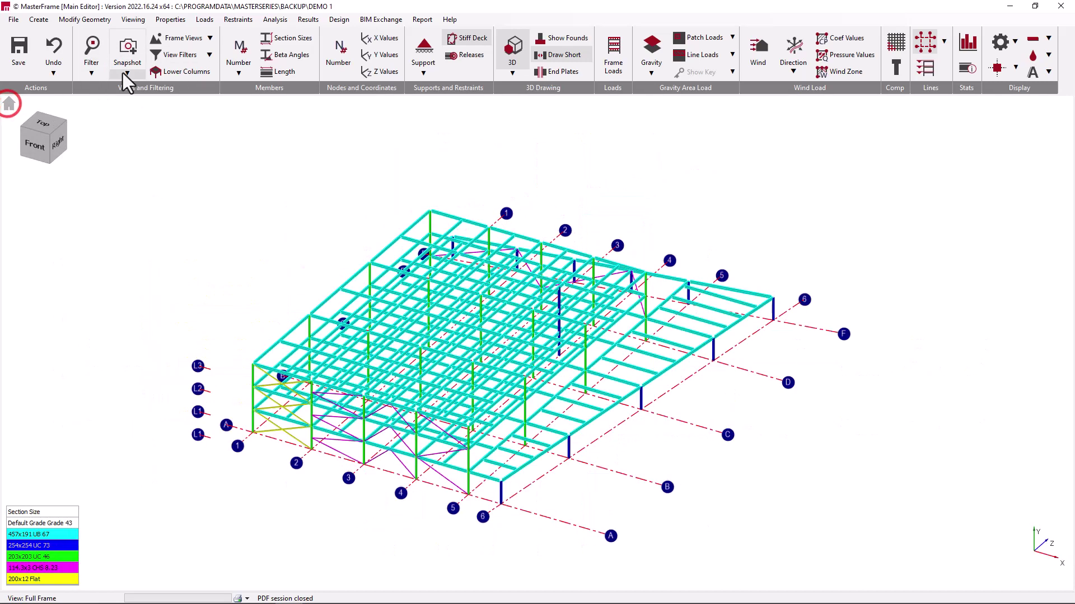
Open Edit Snapshot on the full 3D frame and cancel deleting the First Floor Steel snapshot.
left_click(127, 72)
left_click(149, 98)
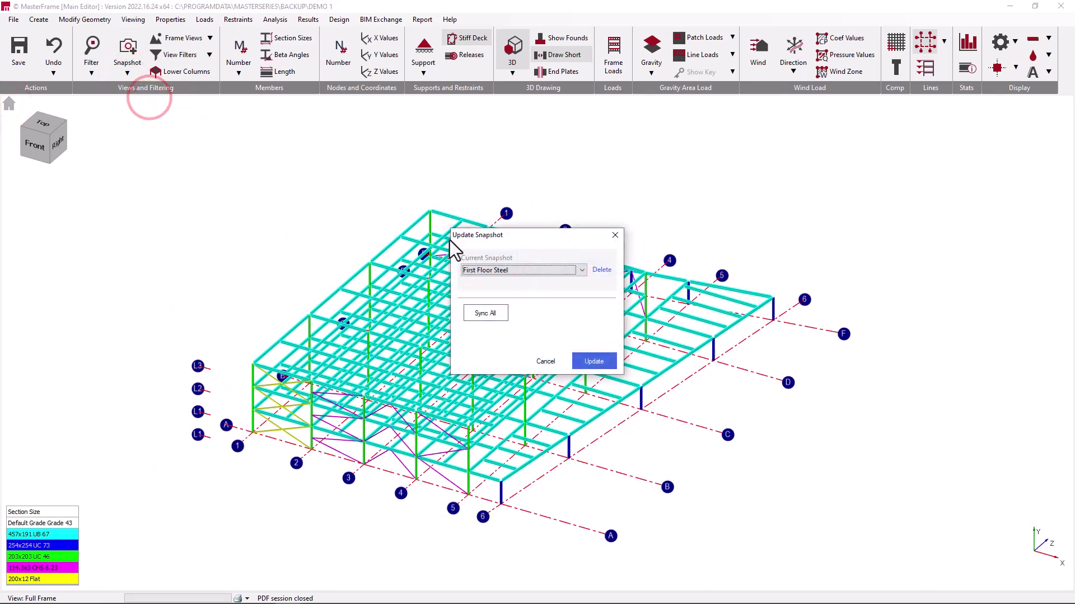
left_click(547, 274)
left_click(547, 274)
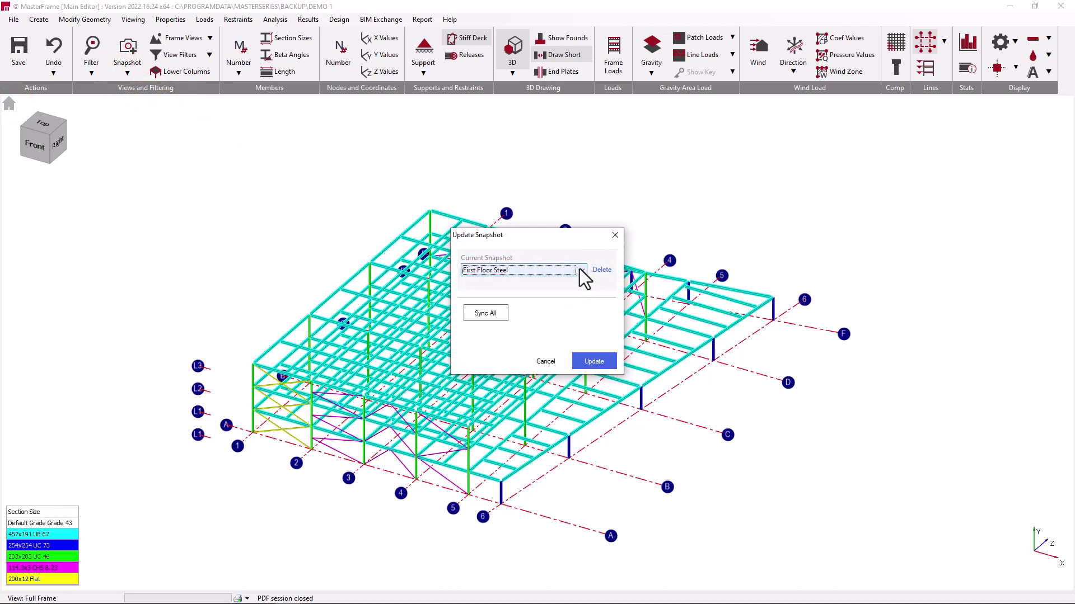
left_click(602, 270)
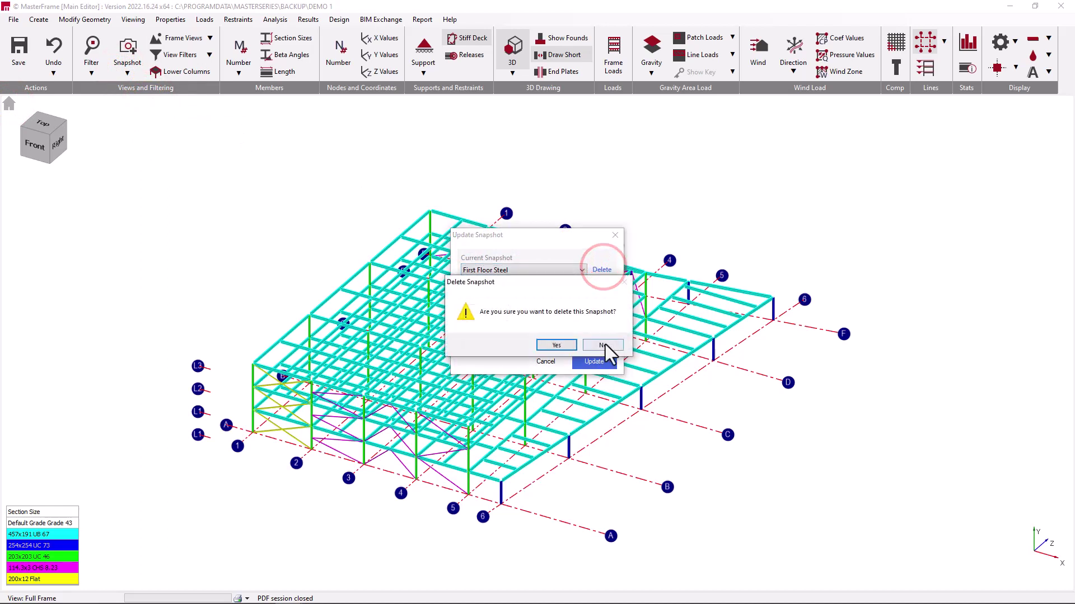
left_click(604, 343)
Select the Plan View snapshot, then sync all snapshots with the model.
left_click(562, 271)
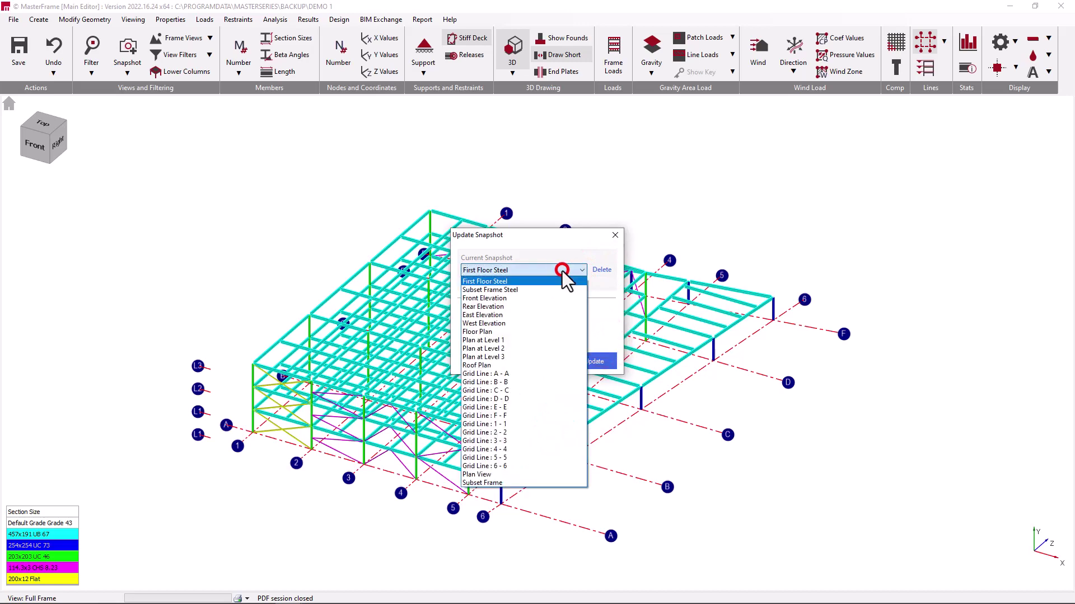
left_click(516, 476)
scroll(522, 268, "down", 1)
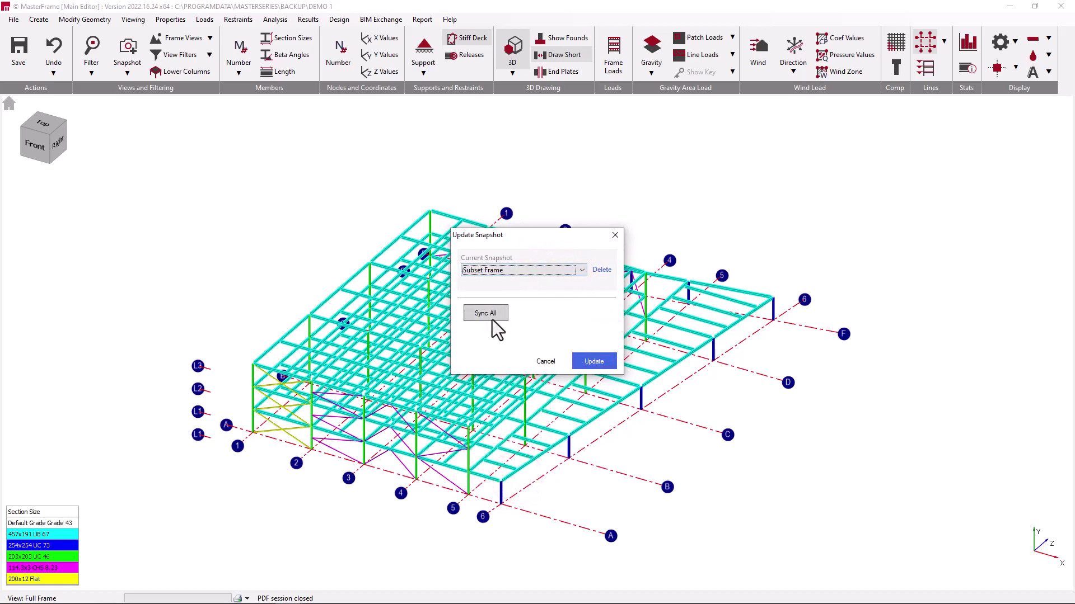
double_click(543, 272)
left_click(550, 362)
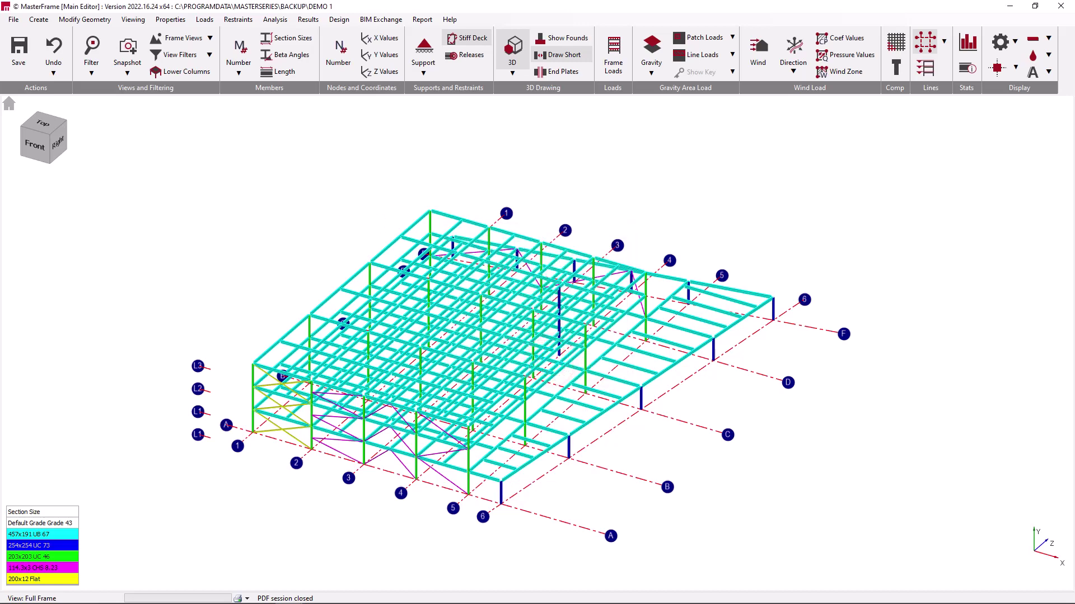